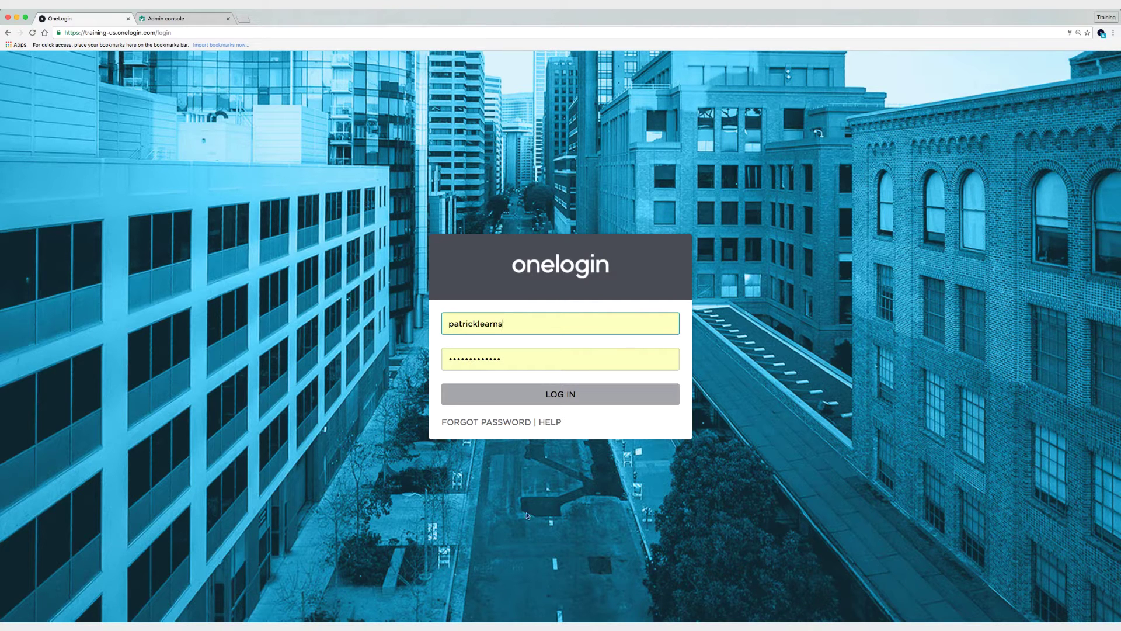
Log in to the OneLogin admin console and go to Users > Directories to add a directory
left_click(547, 397)
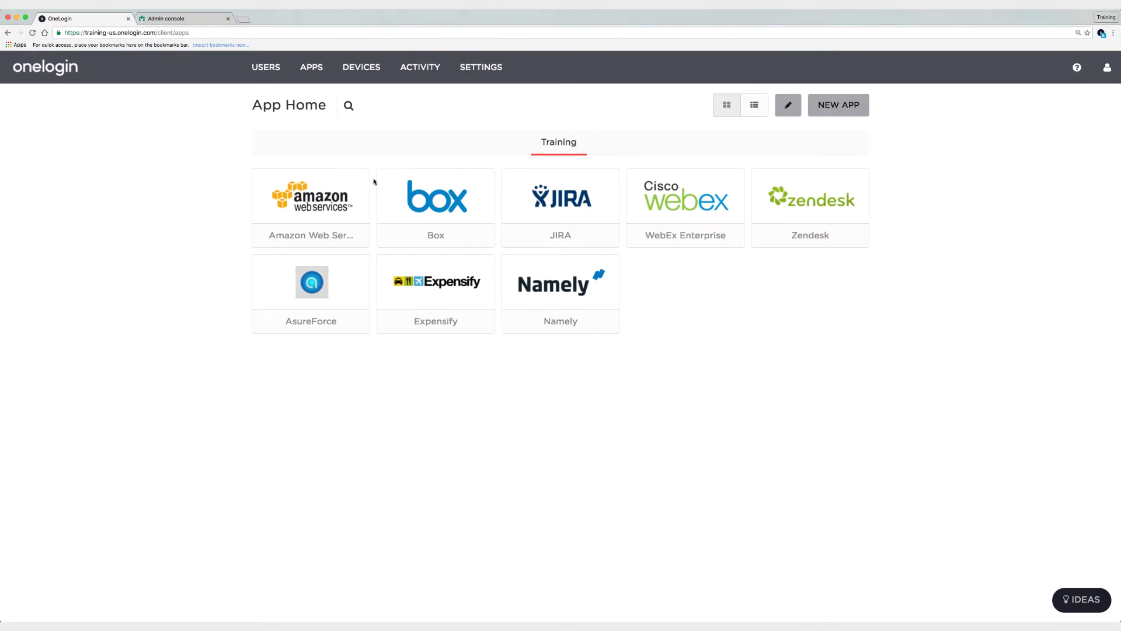
mouse_move(288, 83)
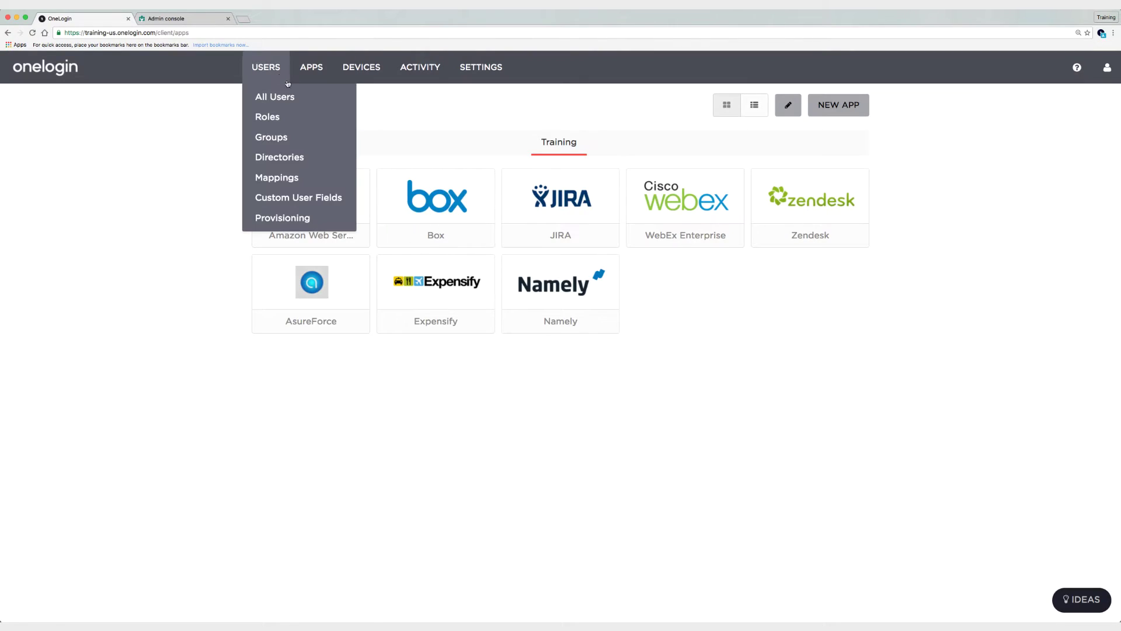
left_click(281, 163)
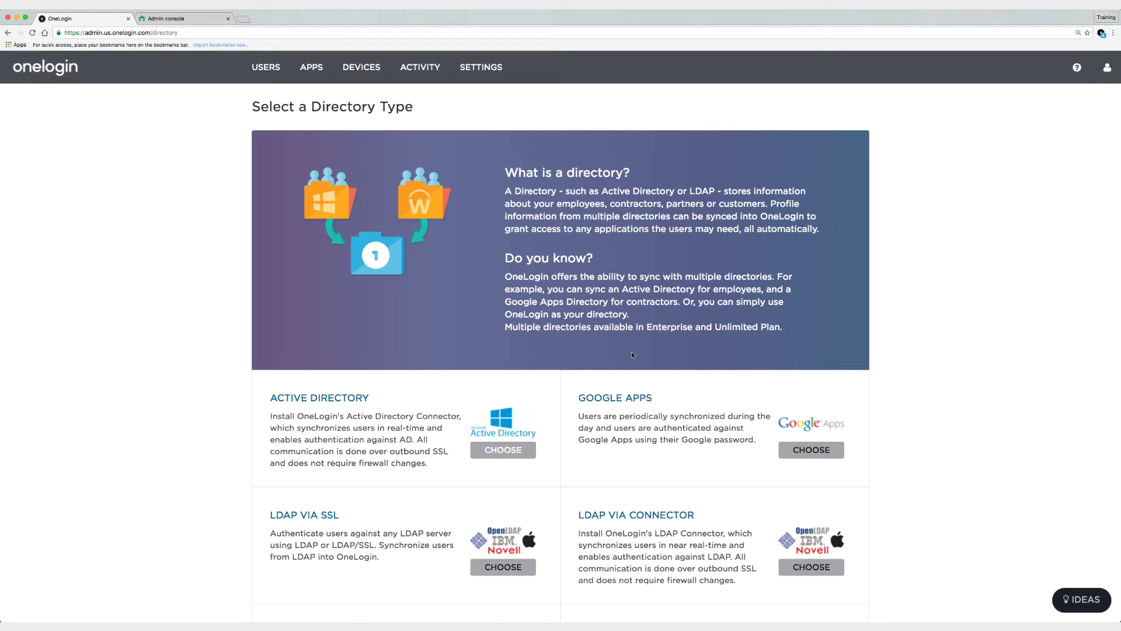
Choose Google Apps as the directory type and name it 'Google Apps Directory'
left_click(811, 451)
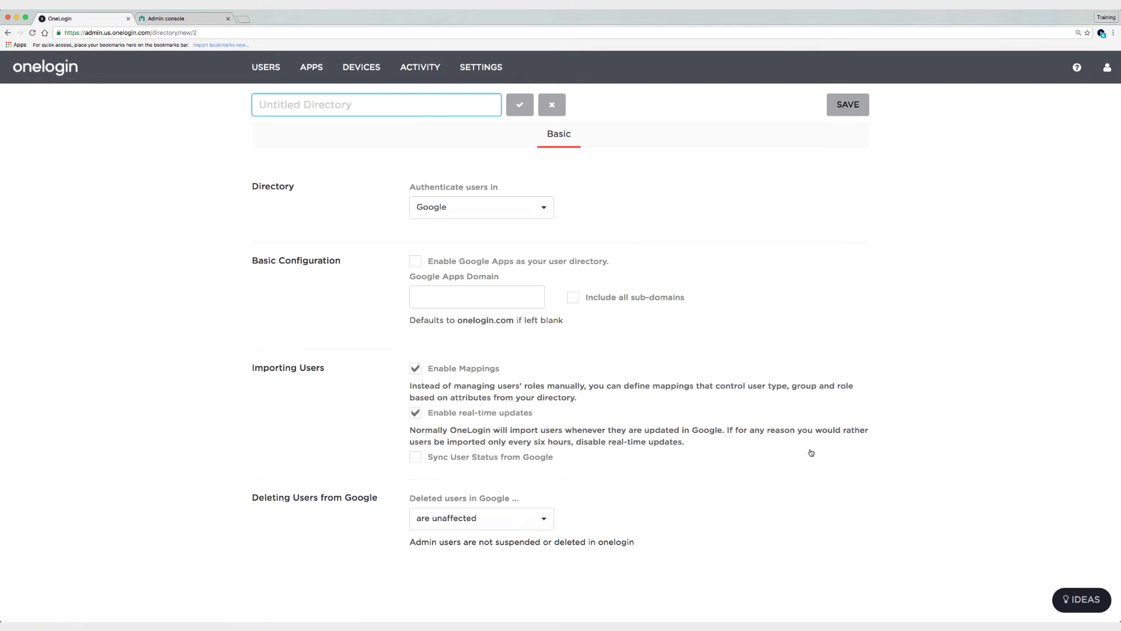
type("Google Apps Directory")
key("Return")
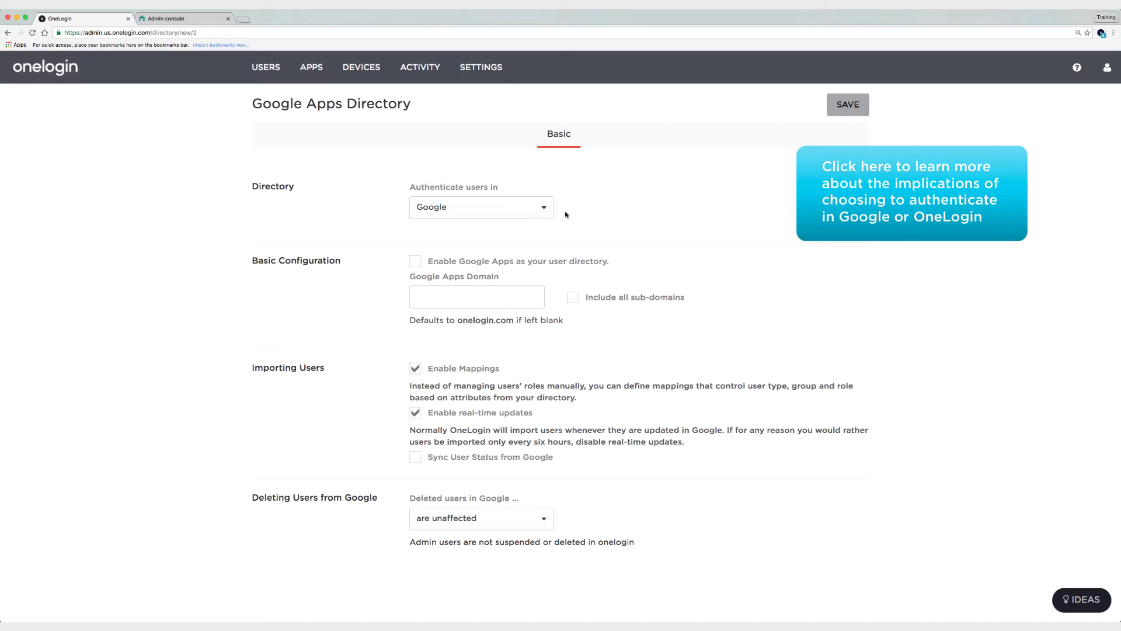
Keep Google authentication and enable Google Apps as user directory for onelogin-training.com
left_click(533, 207)
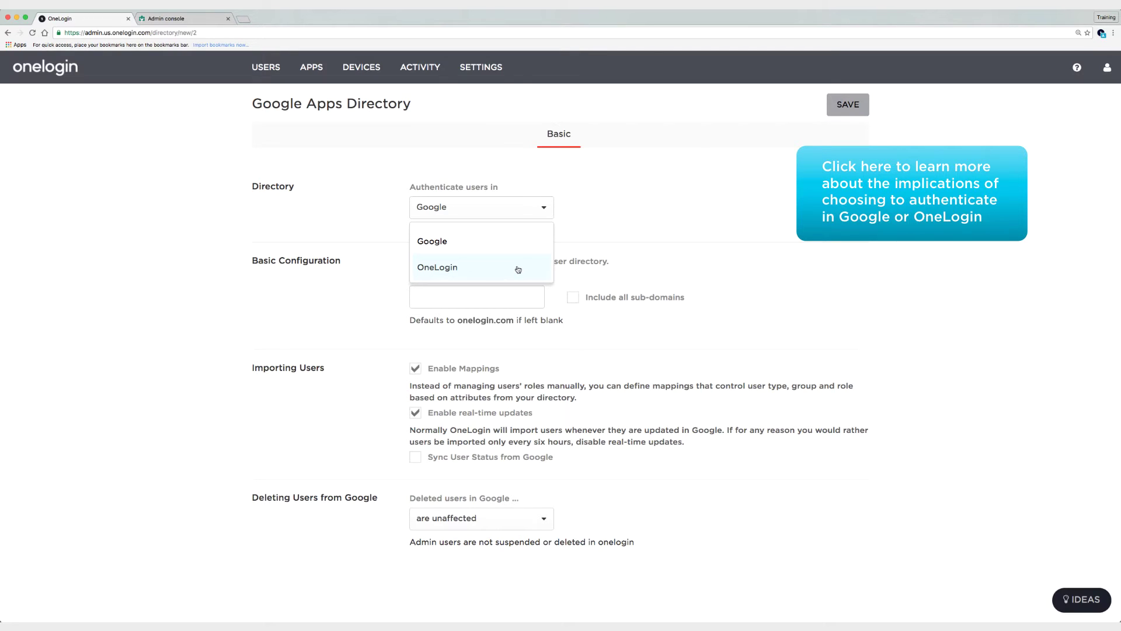
left_click(522, 244)
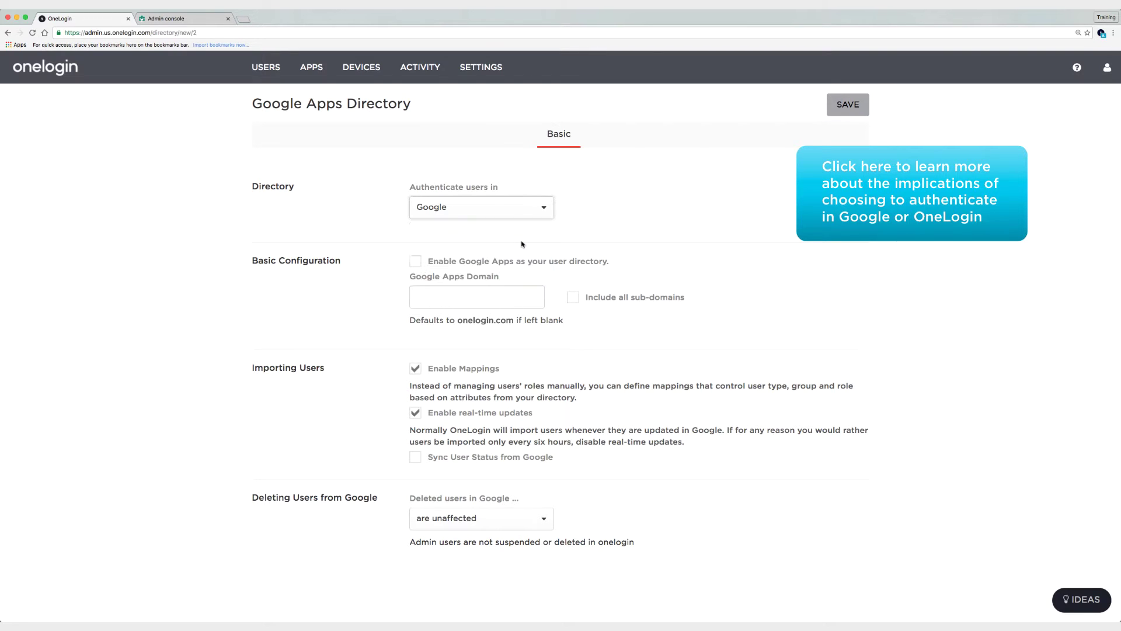
left_click(472, 267)
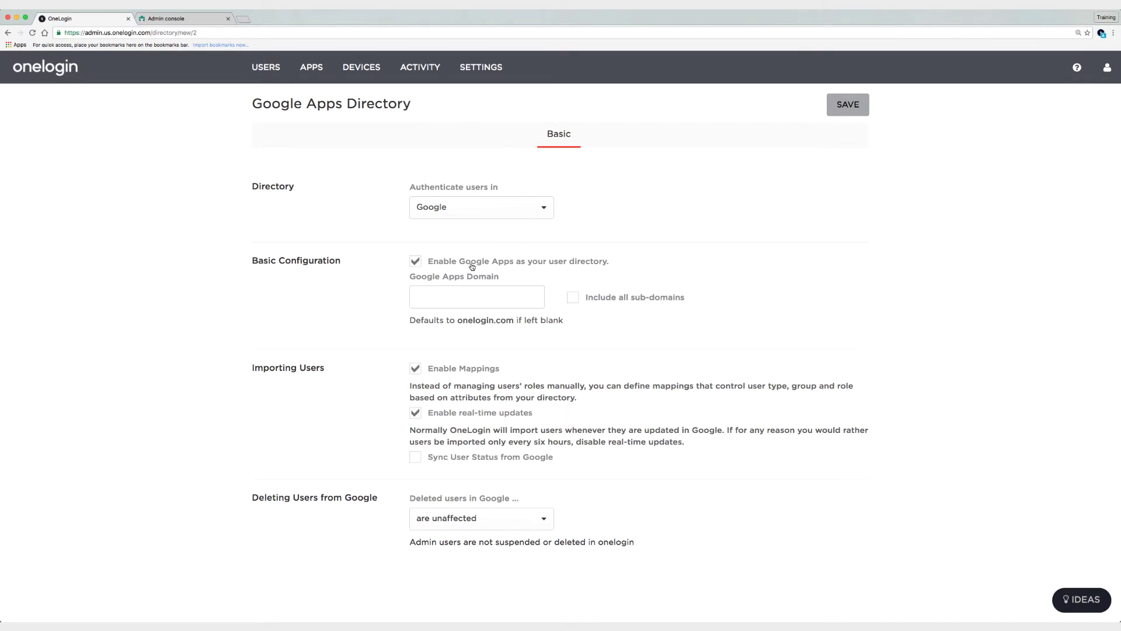
left_click(463, 295)
type("one")
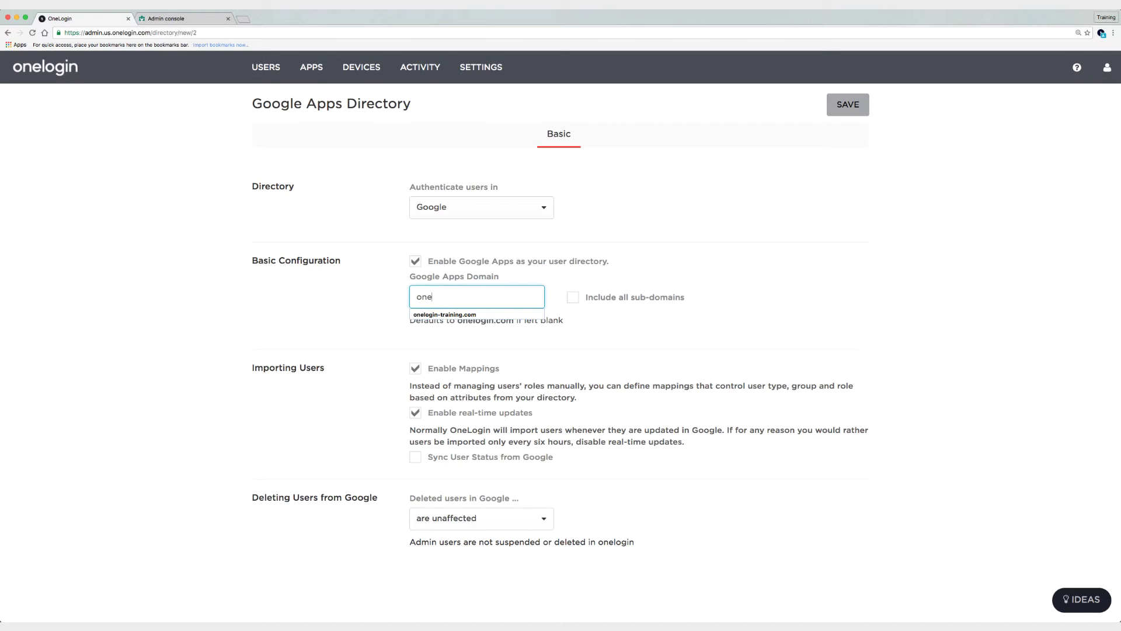
key("Down")
key("Return")
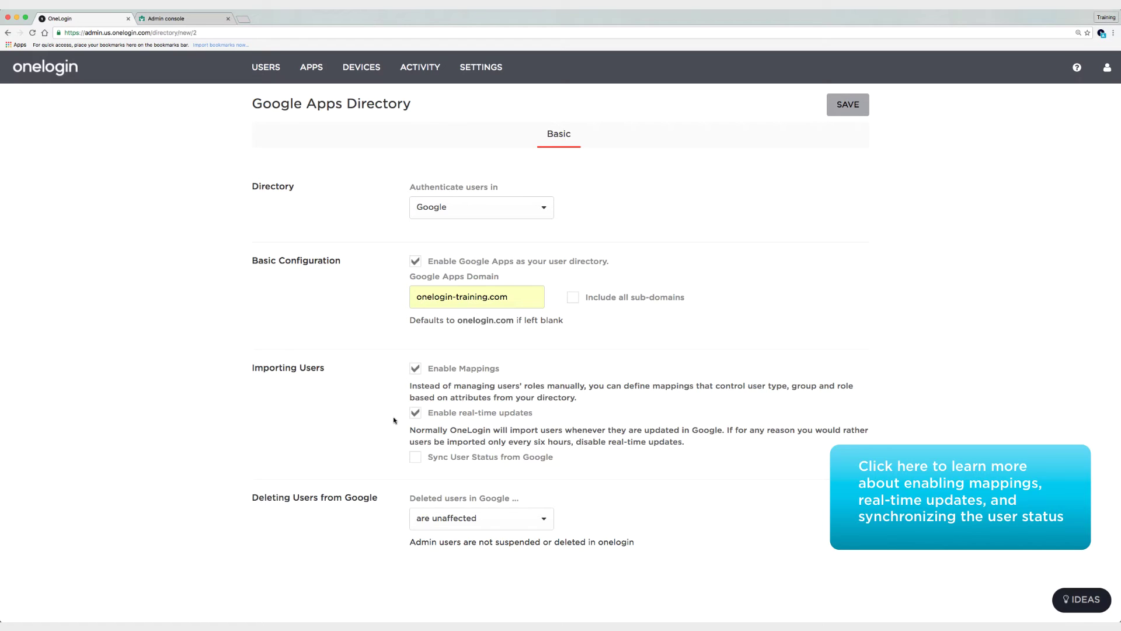
Tick Sync User Status from Google on the Google Apps Directory form
left_click(413, 457)
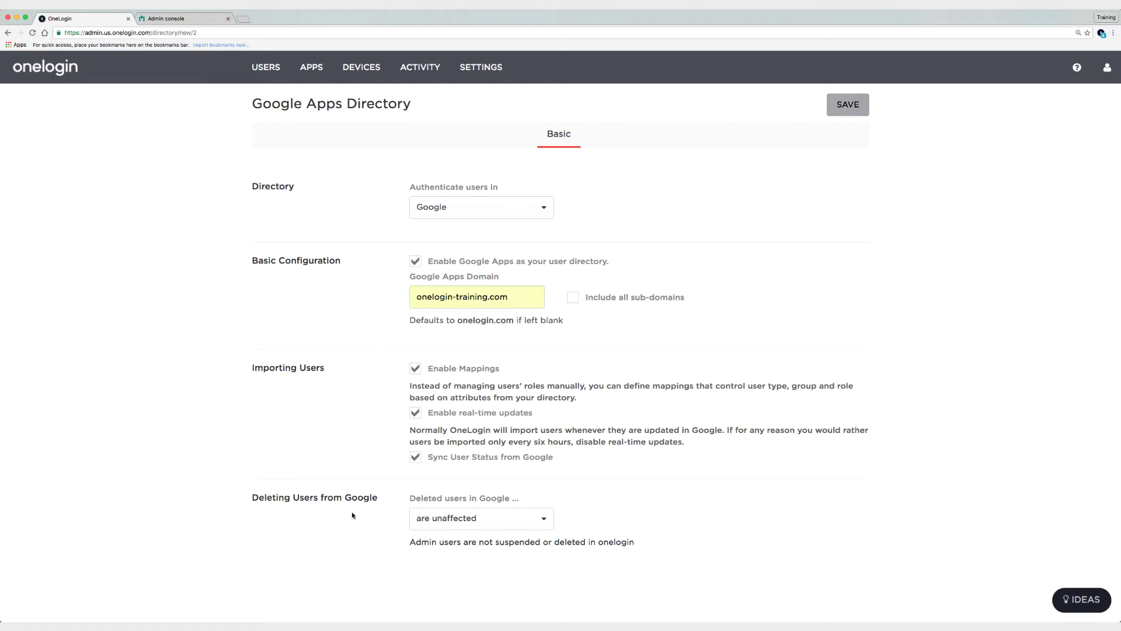
Set 'Deleted users in Google' to 'are deleted' and save the Google Apps Directory
left_click(437, 522)
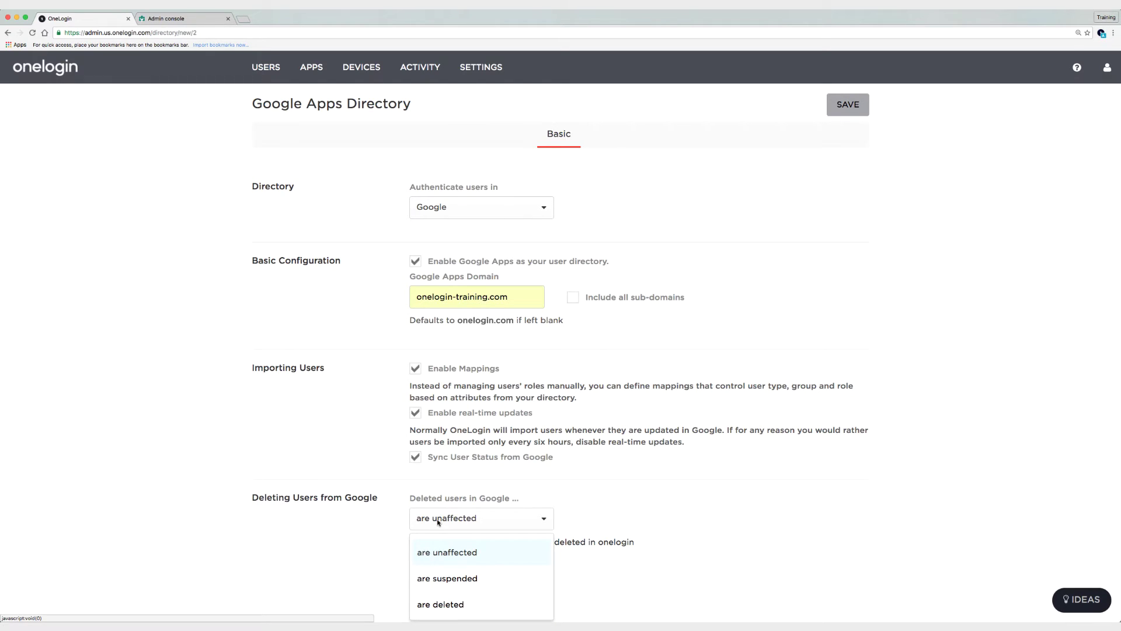
left_click(433, 602)
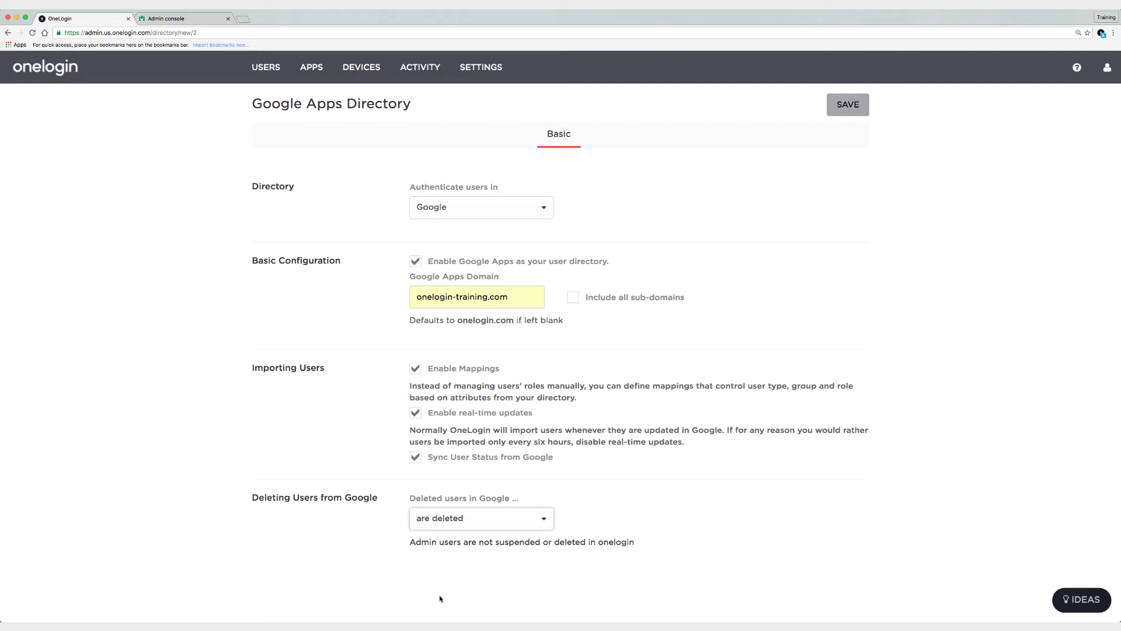
left_click(838, 112)
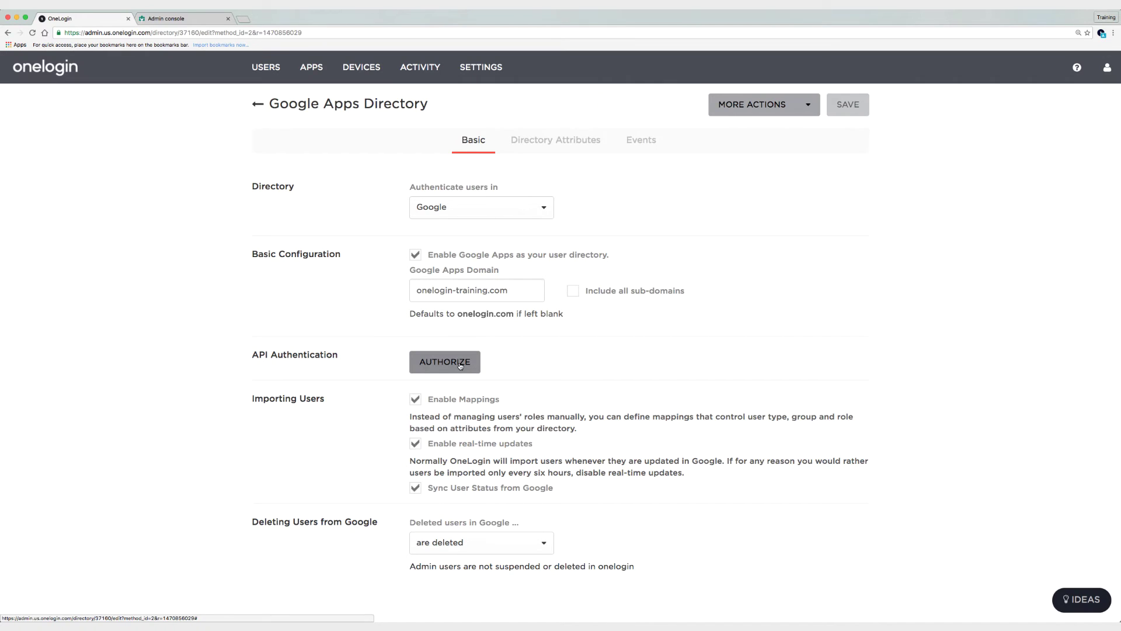
Authorize and allow OneLogin's offline access to Google, then view the Directory Attributes
left_click(460, 364)
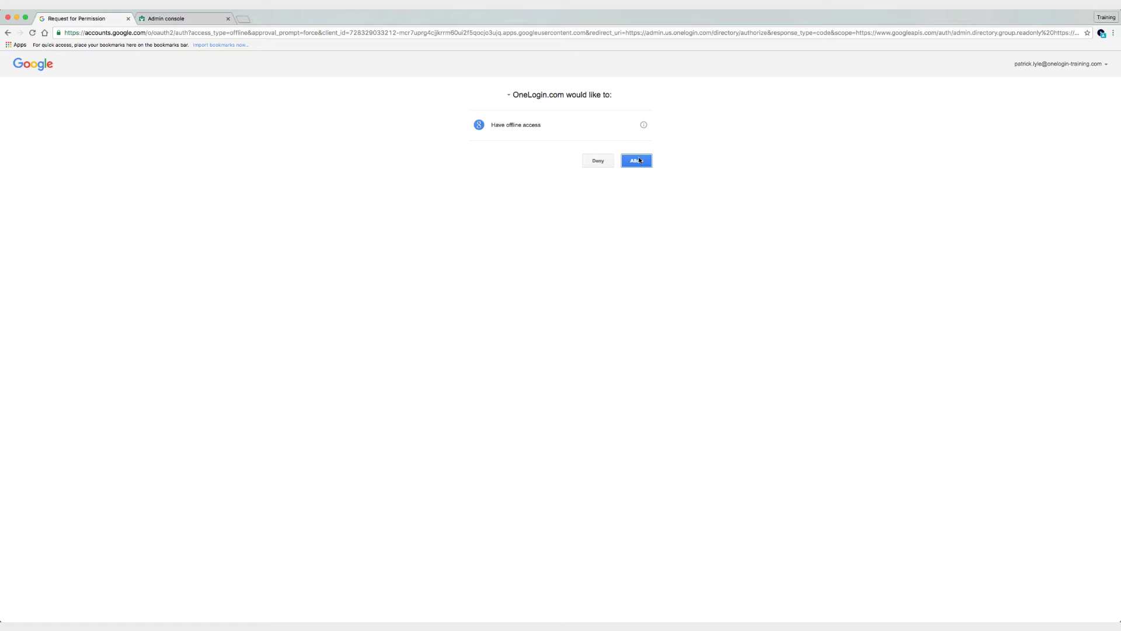
left_click(639, 160)
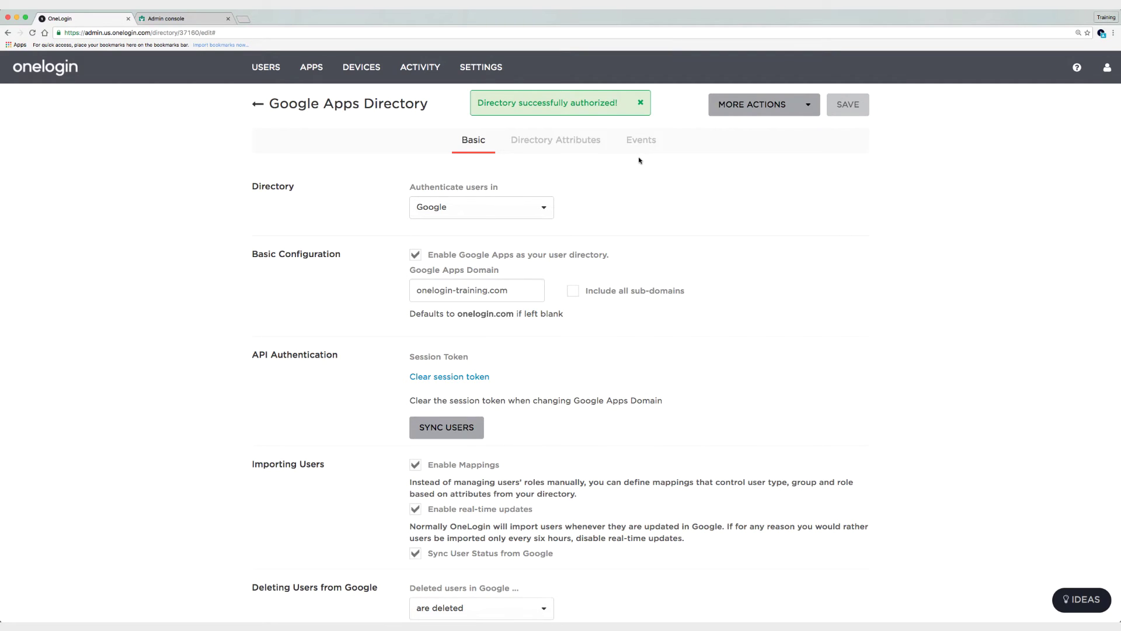
left_click(572, 146)
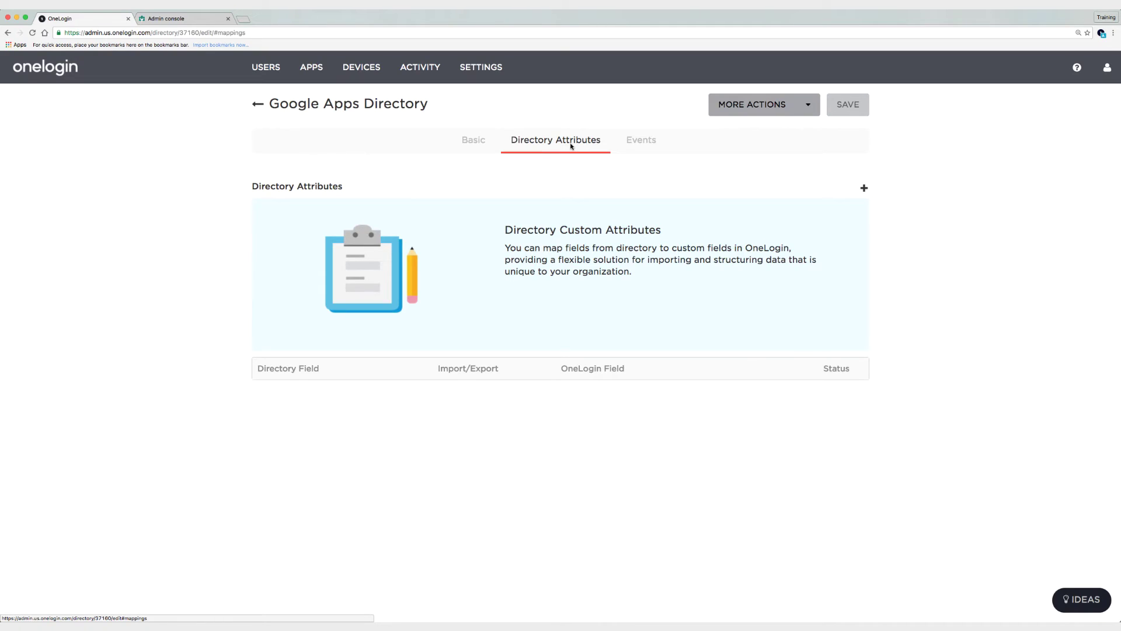
Add and save a Groups → Distribution Lists directory attribute mapping
left_click(864, 187)
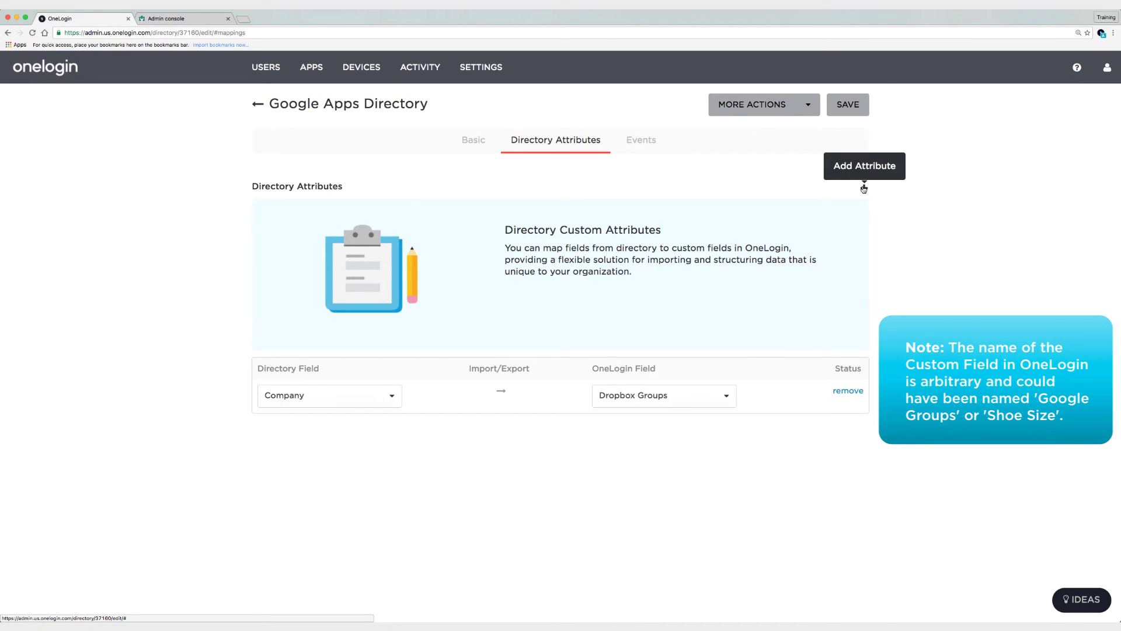
left_click(355, 395)
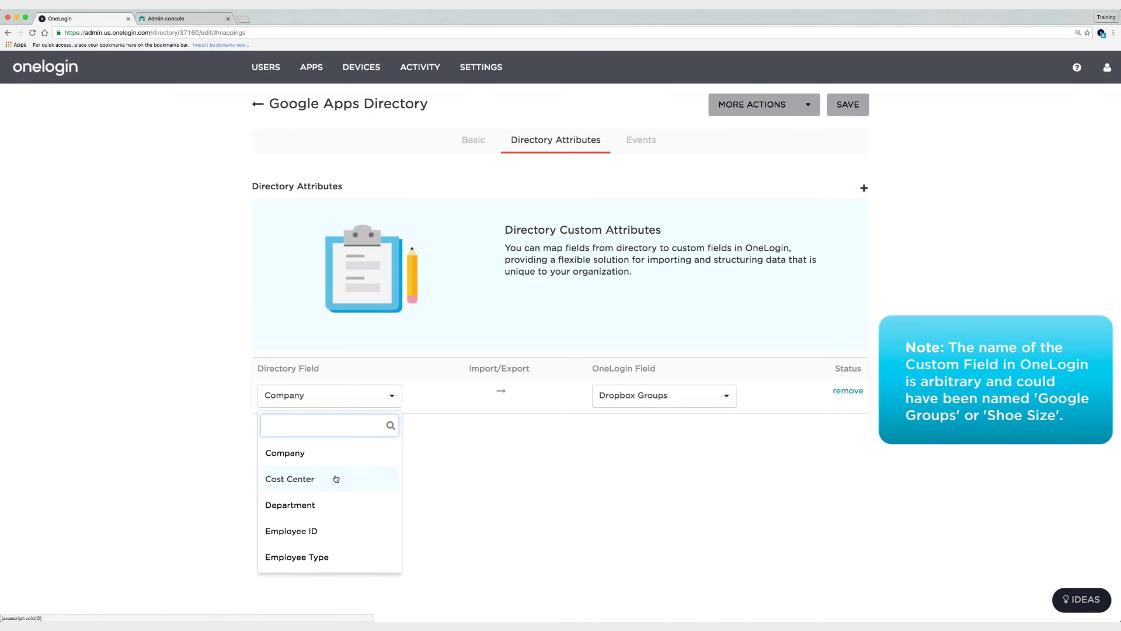
scroll(337, 476, "down", 3)
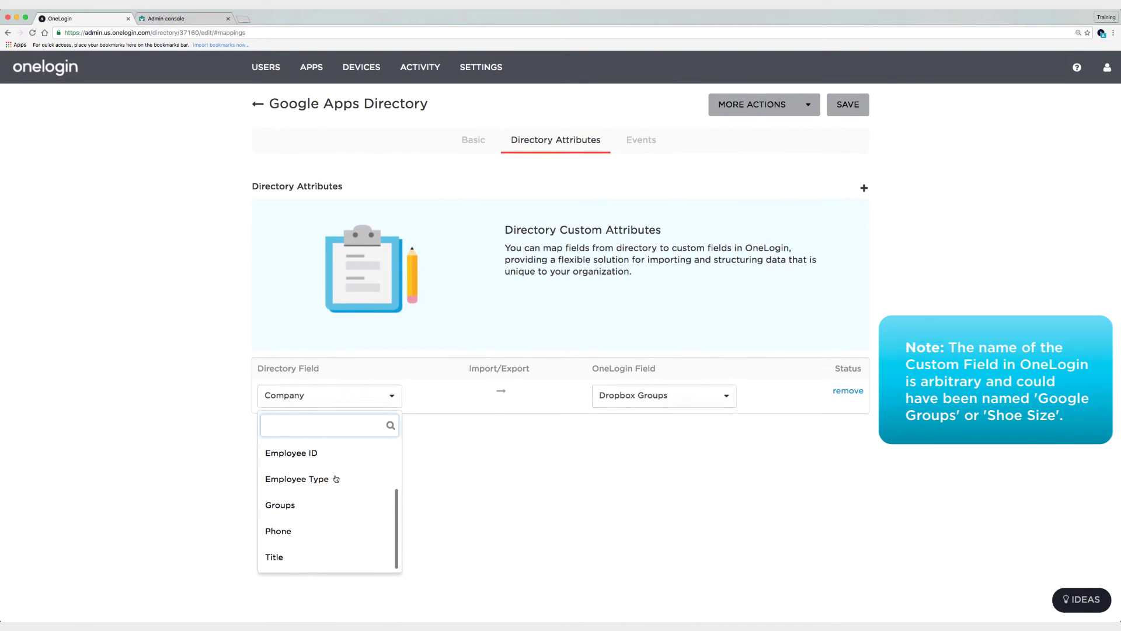
left_click(323, 505)
left_click(653, 397)
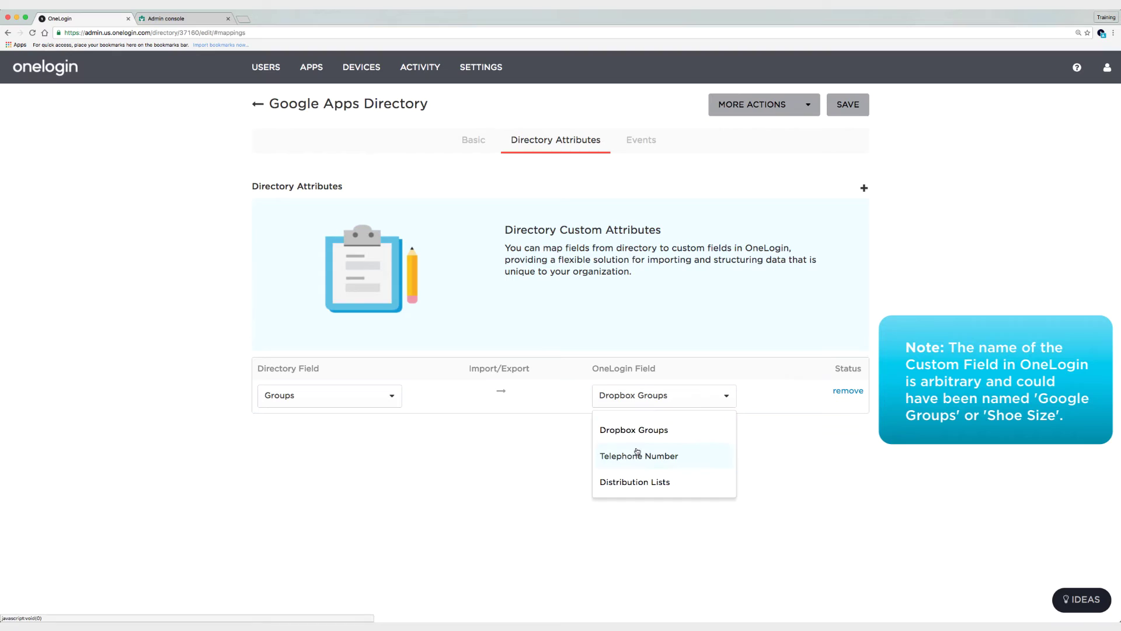
left_click(635, 478)
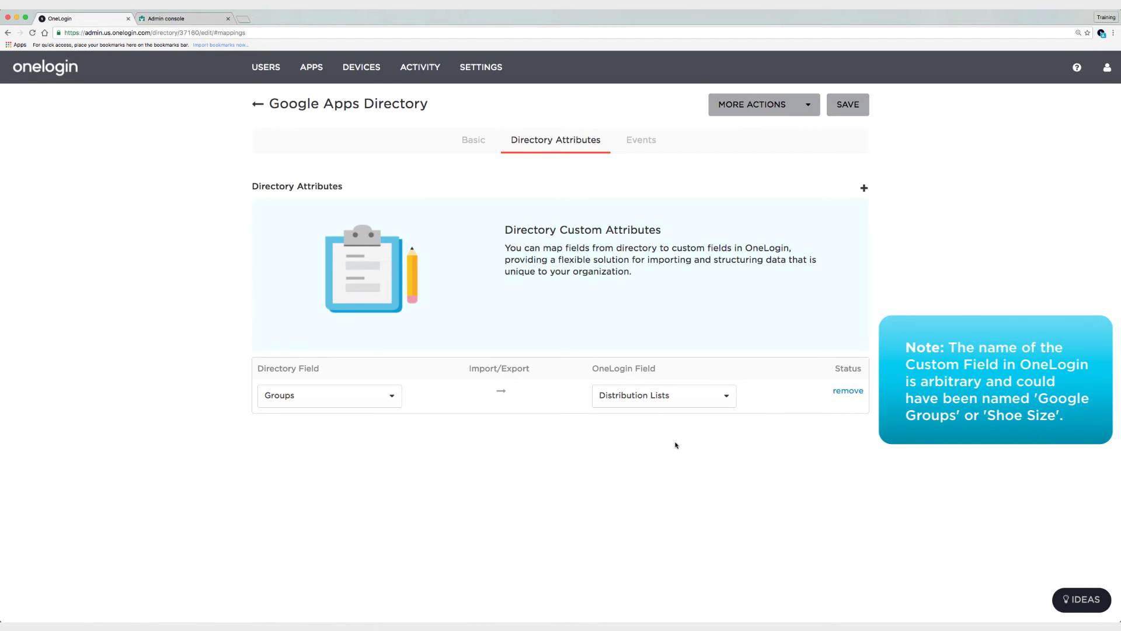
left_click(853, 109)
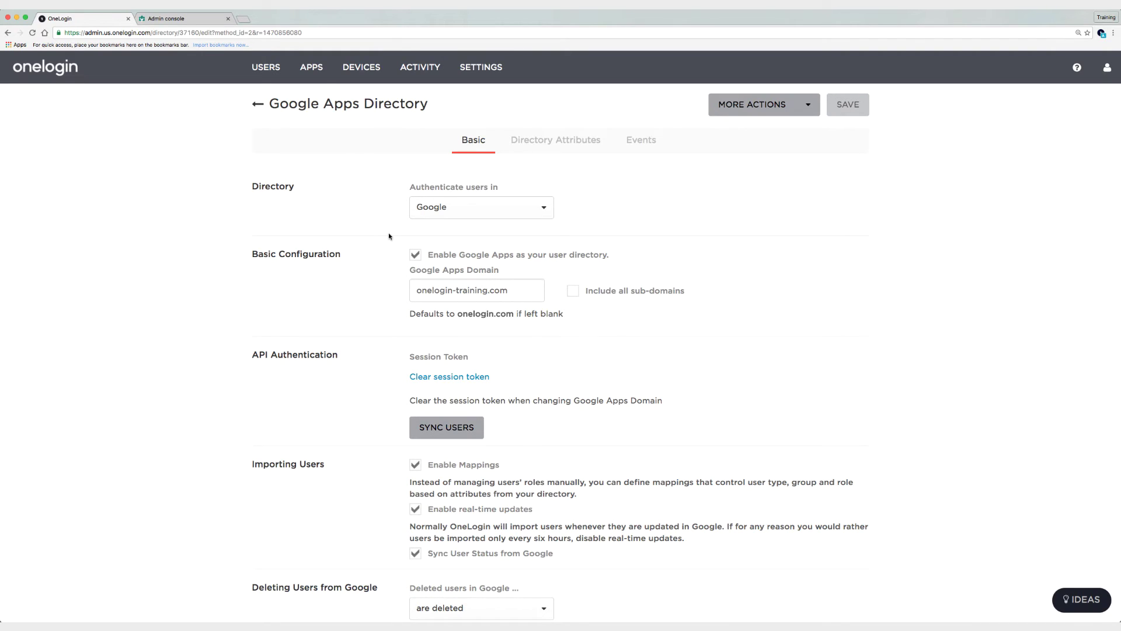
Start a new user mapping named 'General Access'
mouse_move(266, 71)
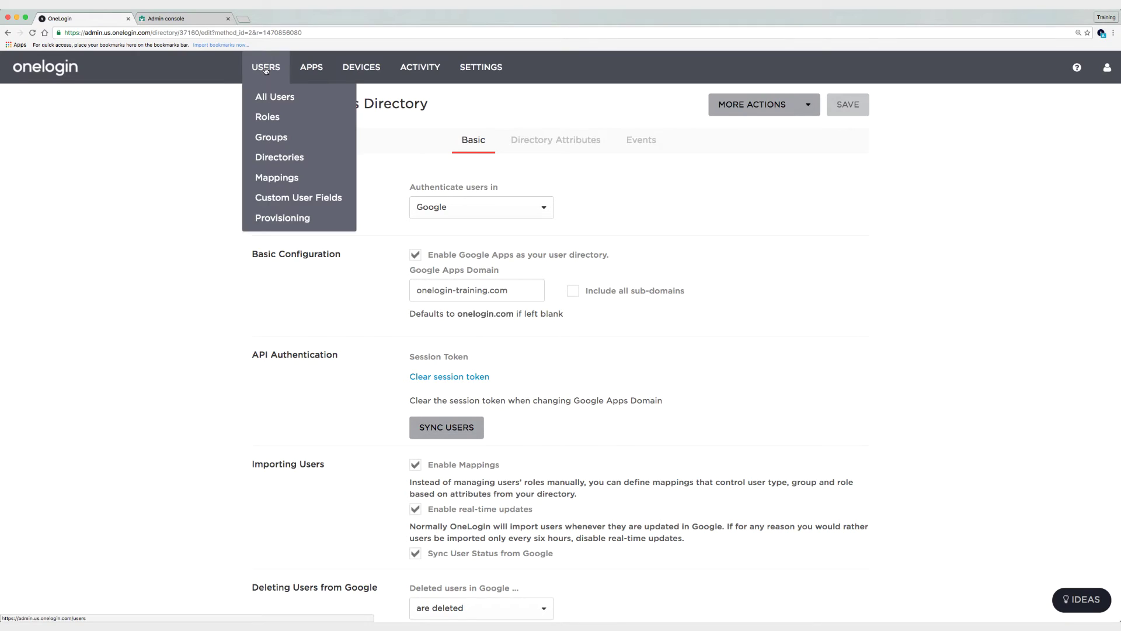
left_click(266, 181)
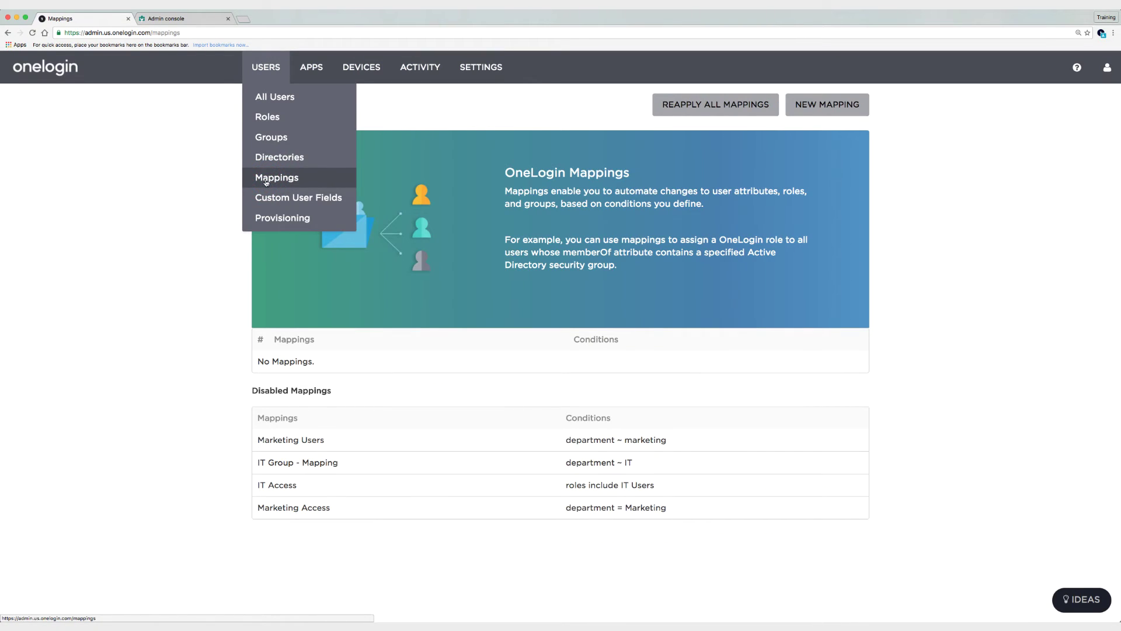
left_click(819, 106)
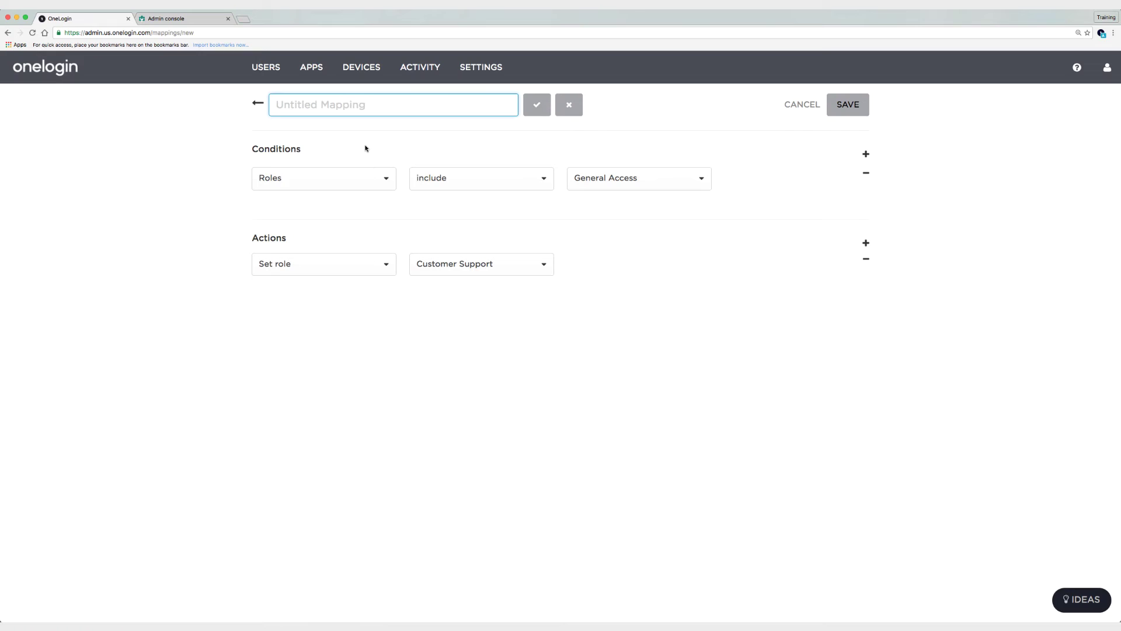
type("General Access")
Set the condition to 'Distribution Lists contains', then look up Company News in Google Admin
left_click(325, 172)
scroll(322, 251, "down", 10)
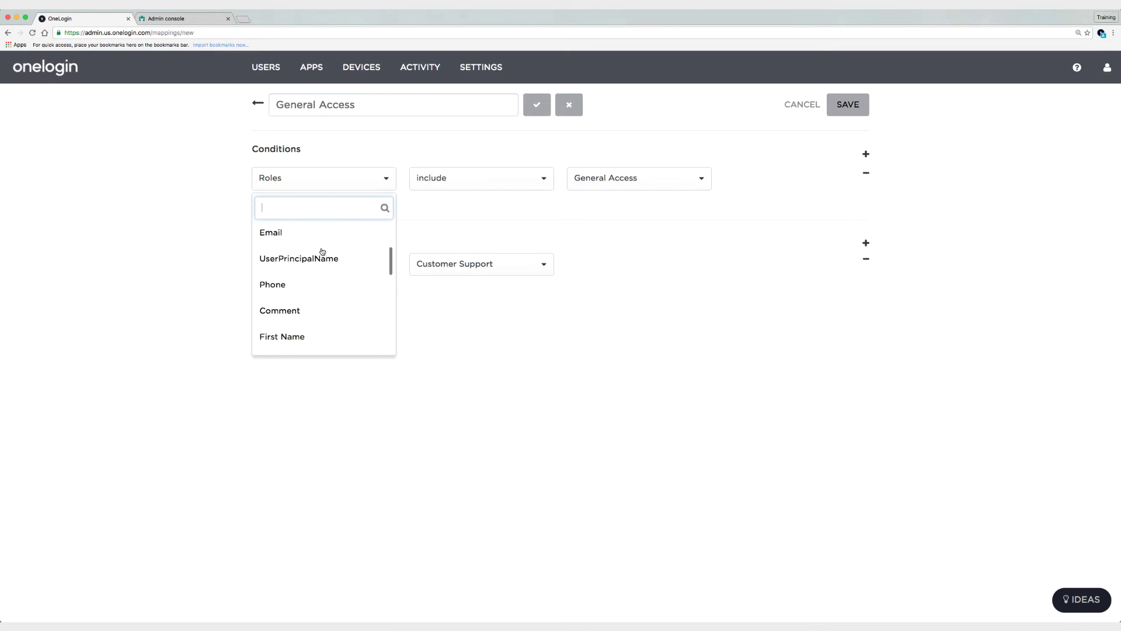
scroll(322, 252, "down", 8)
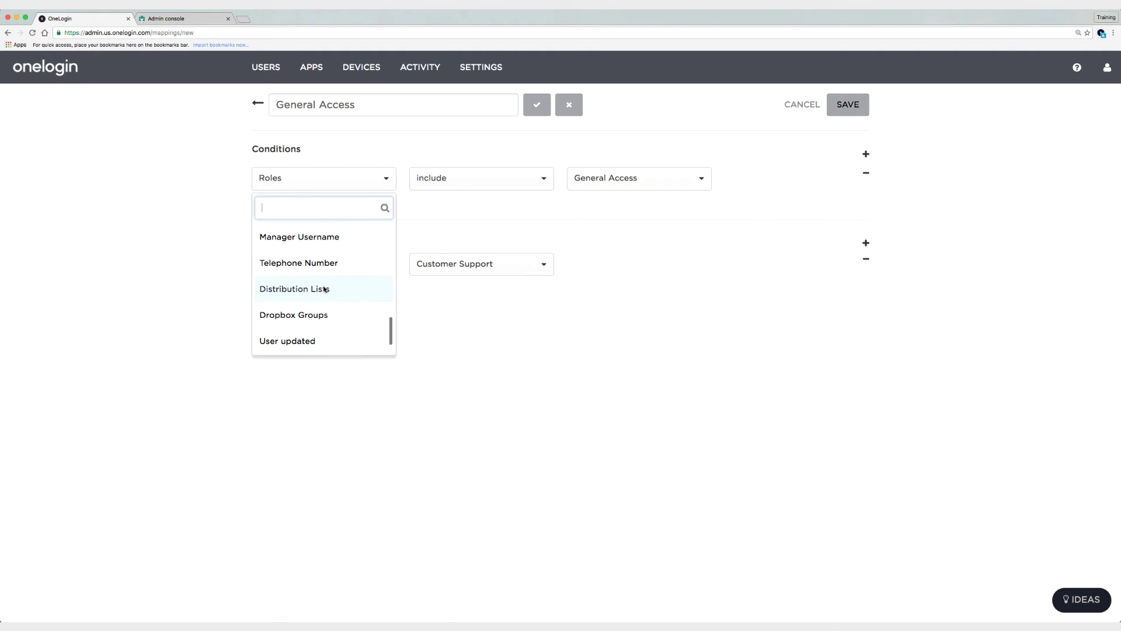
left_click(324, 290)
left_click(474, 176)
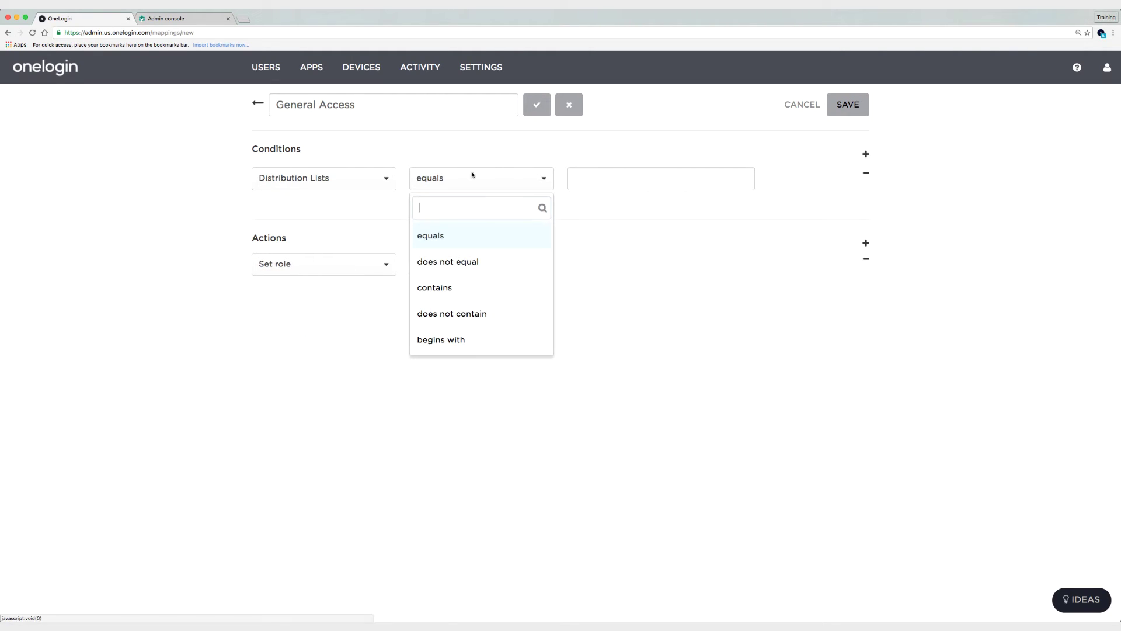
left_click(462, 287)
left_click(596, 179)
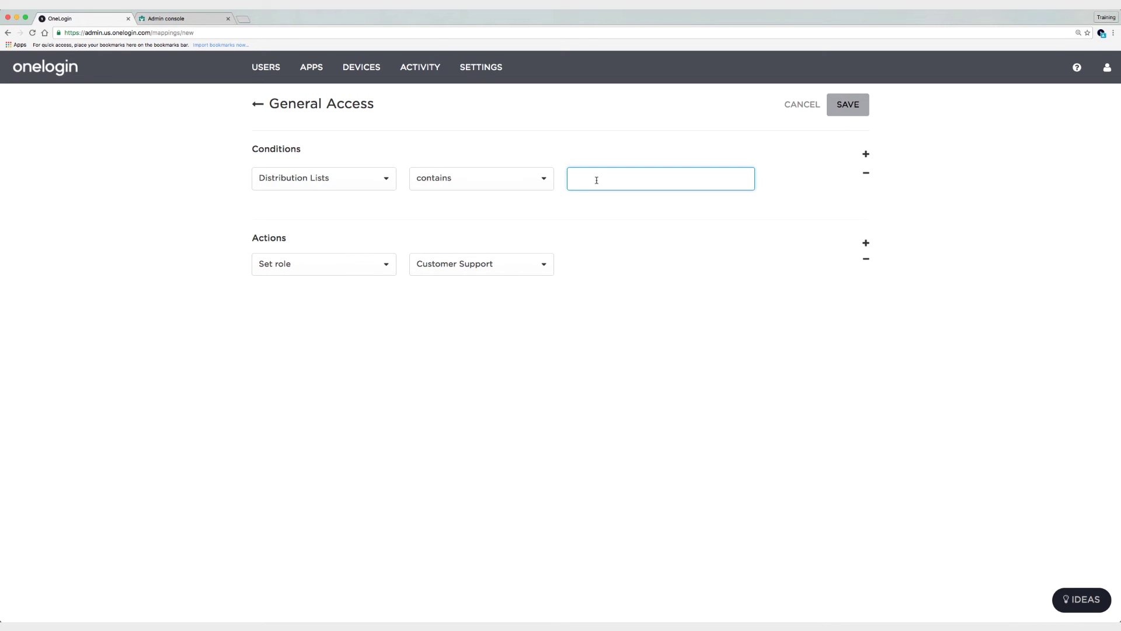
key("ctrl+Tab")
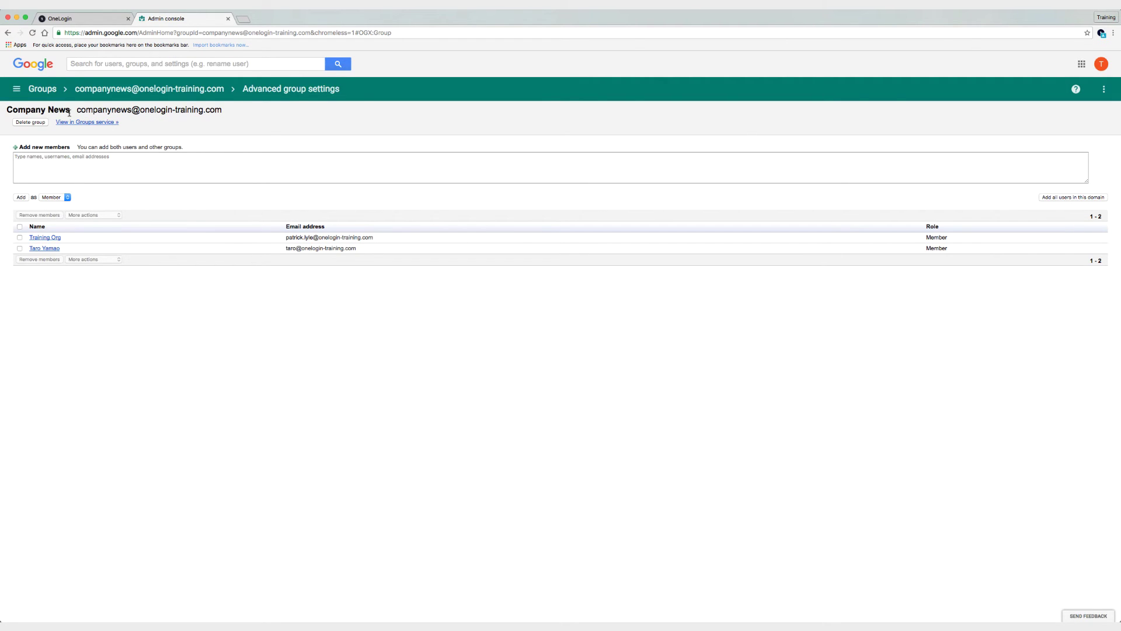
Check the Company News group's two members, then return to OneLogin's General Access mapping
key("ctrl+shift+Tab")
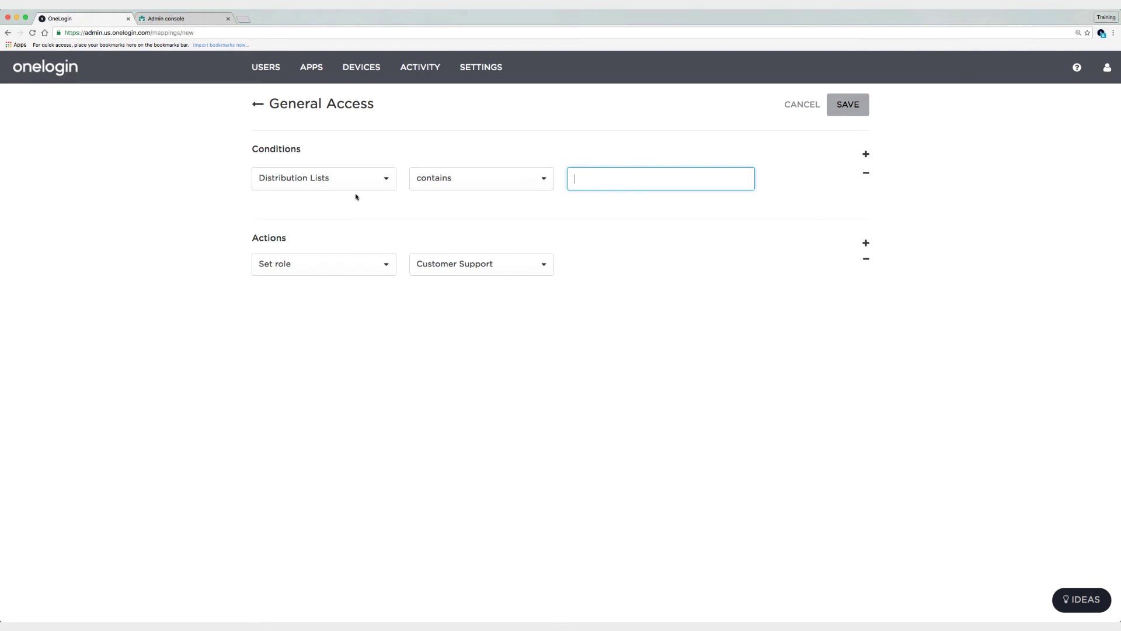
Enter 'company news' as the condition value, set role General Access, and save the mapping
type("company news")
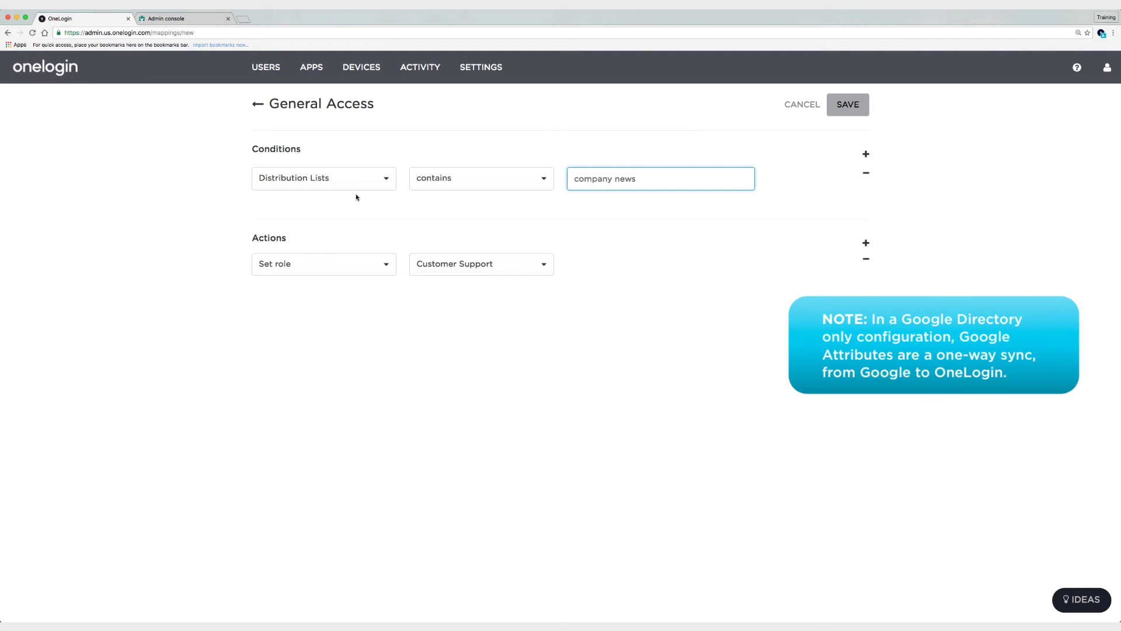
left_click(448, 268)
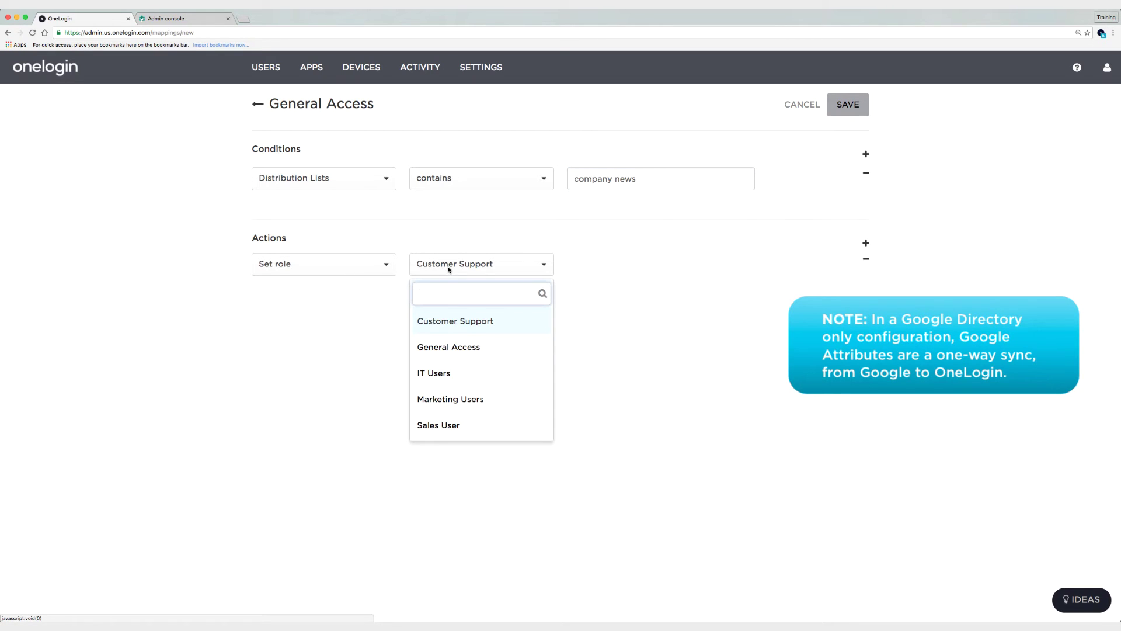
left_click(441, 349)
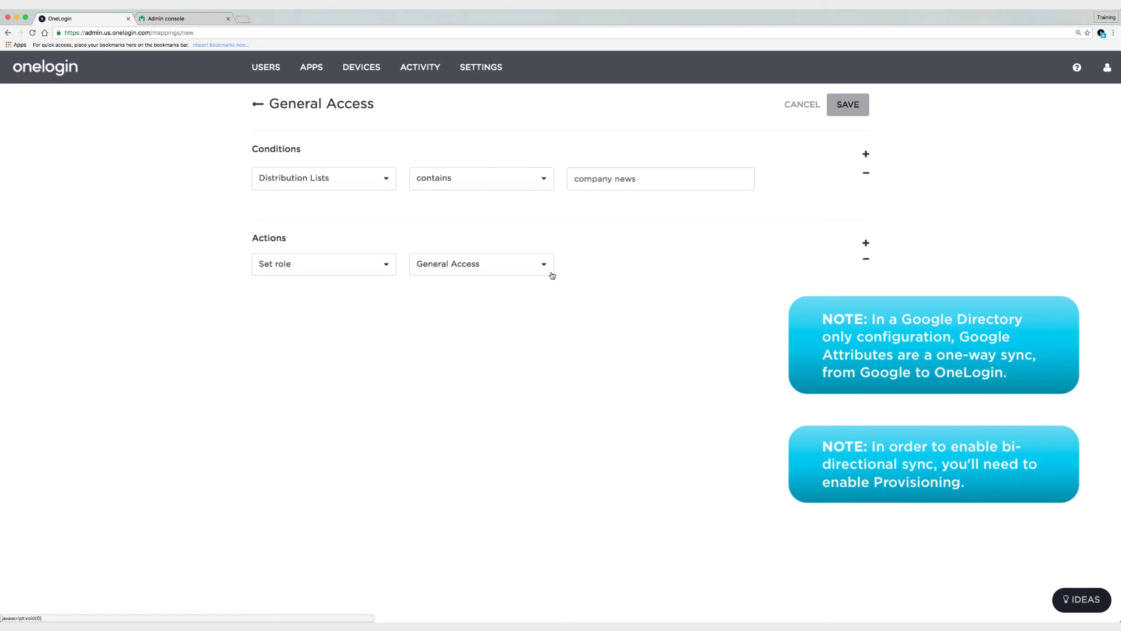
left_click(848, 114)
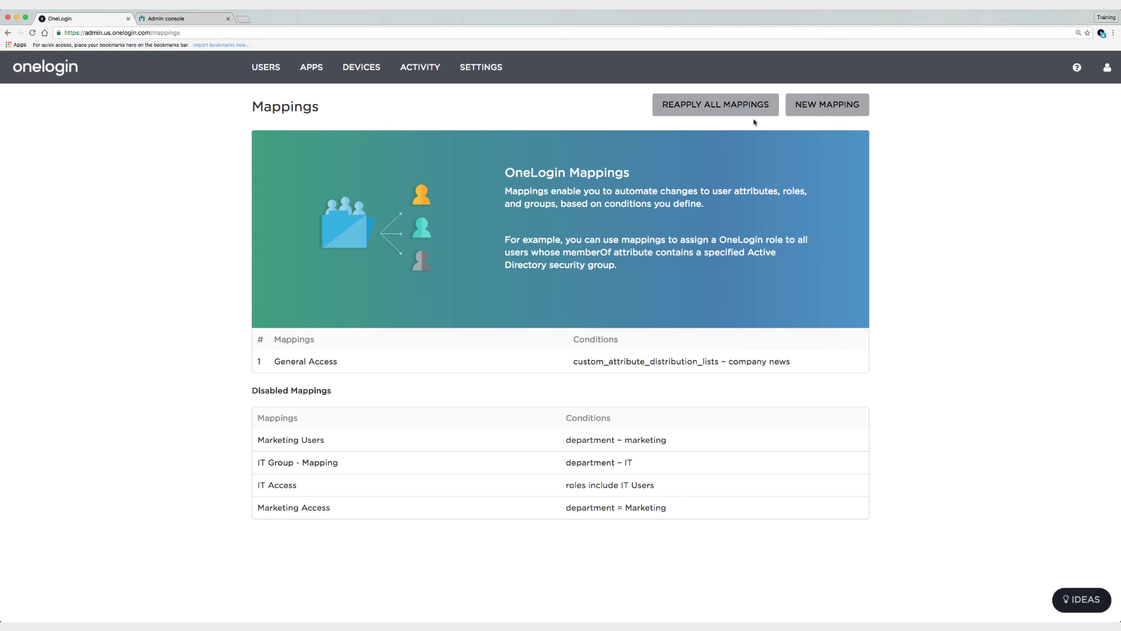
Reapply all mappings and confirm to apply General Access to existing users
left_click(724, 105)
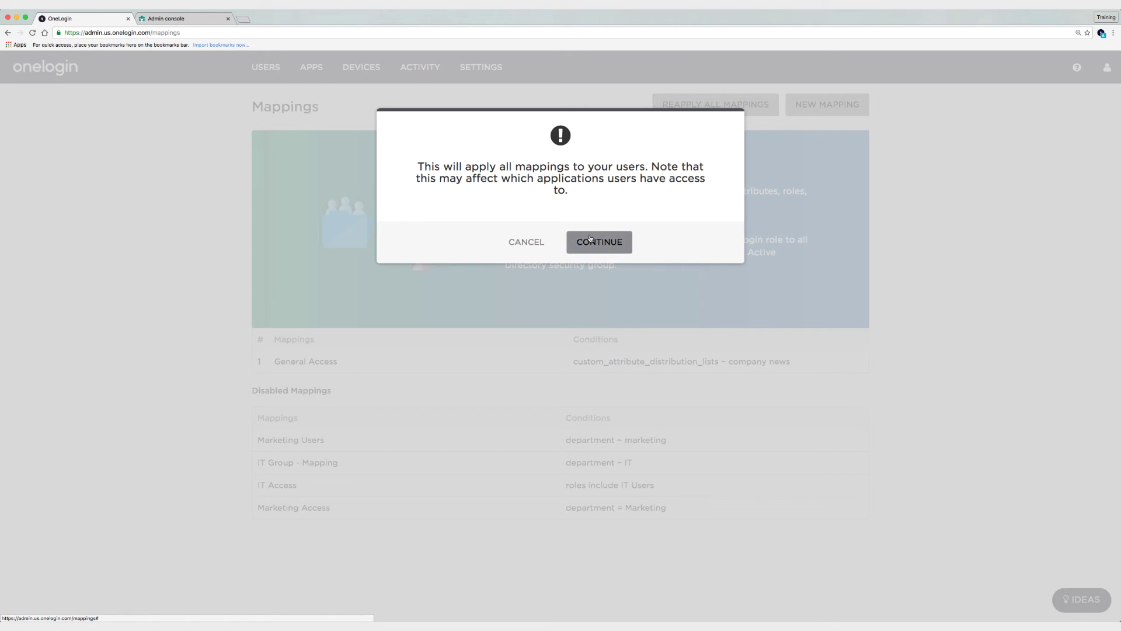
left_click(590, 239)
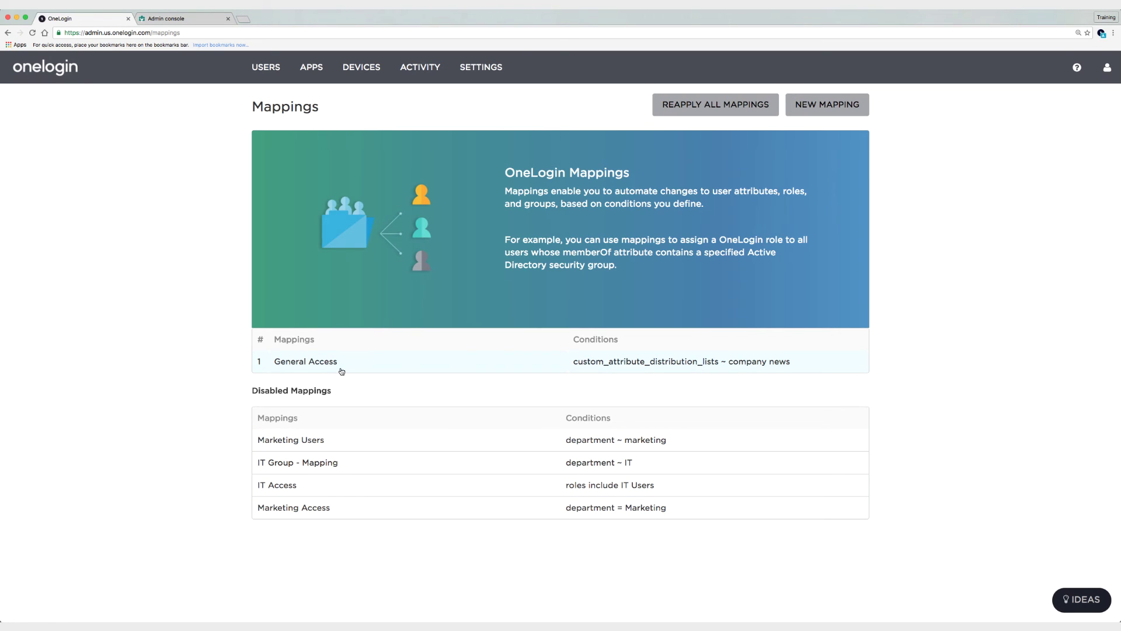
Sync users from the Google Apps Directory and reload its Events log to see the import finished
mouse_move(269, 73)
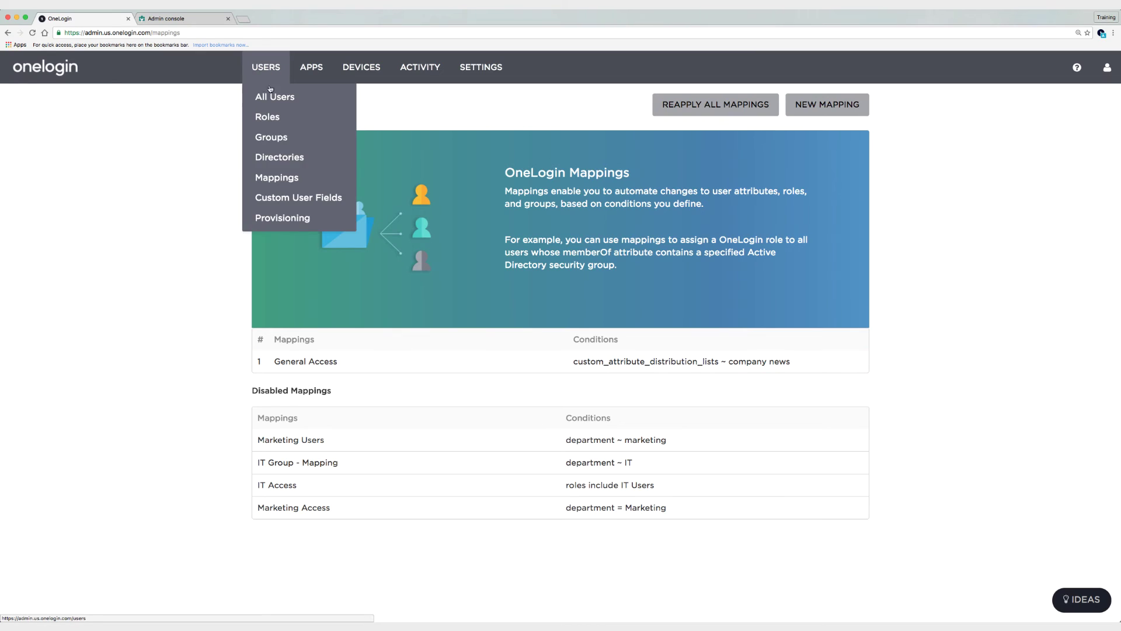
left_click(264, 164)
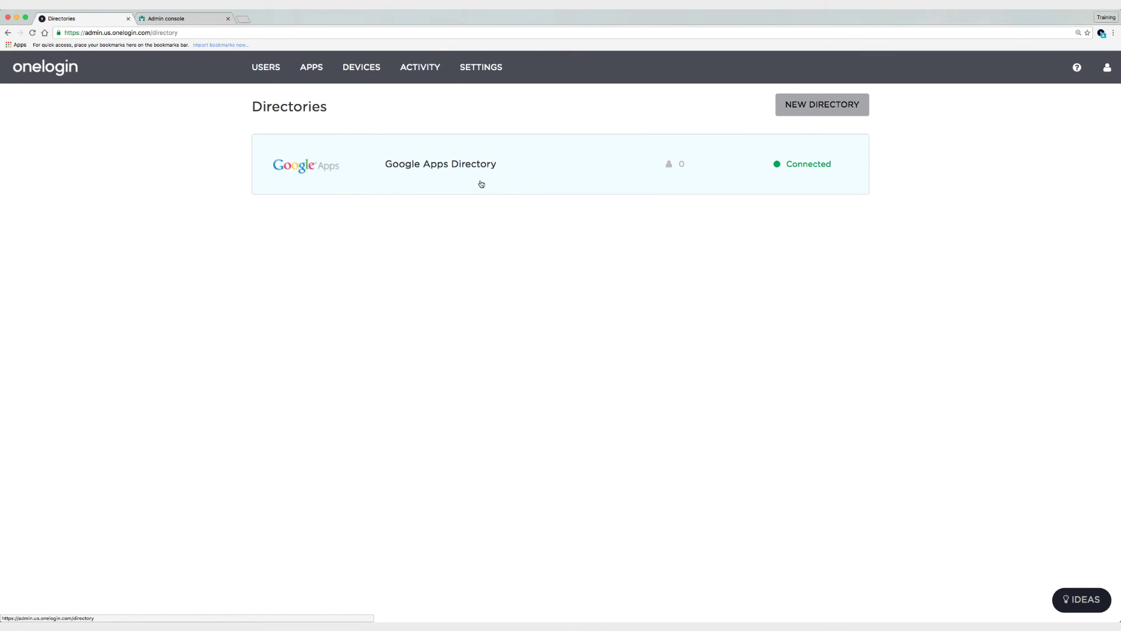
left_click(482, 184)
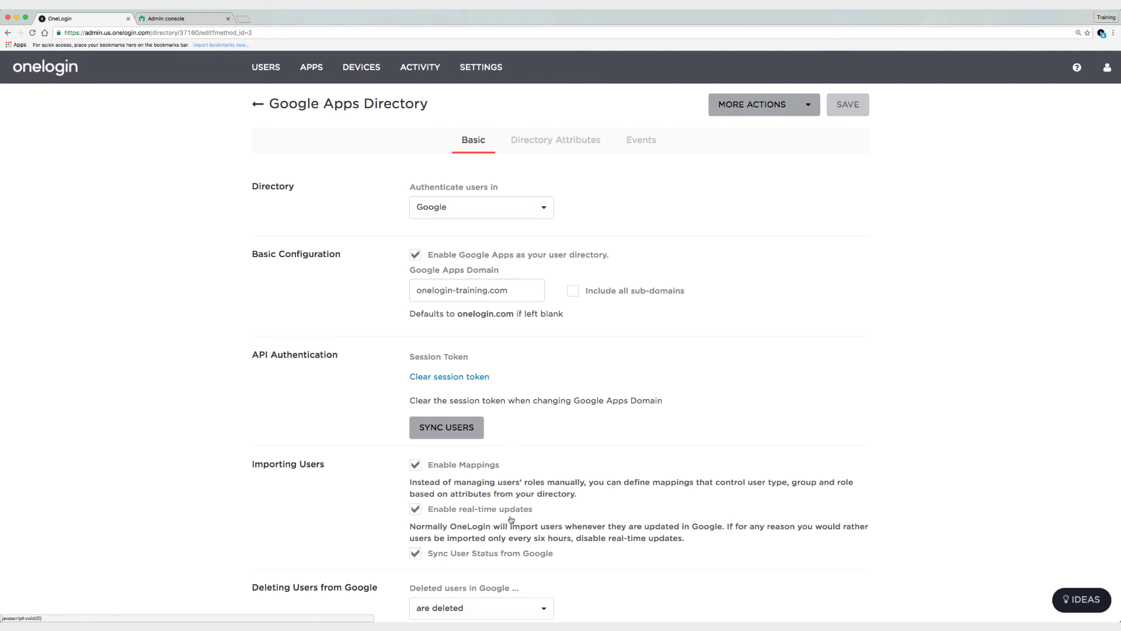
left_click(443, 428)
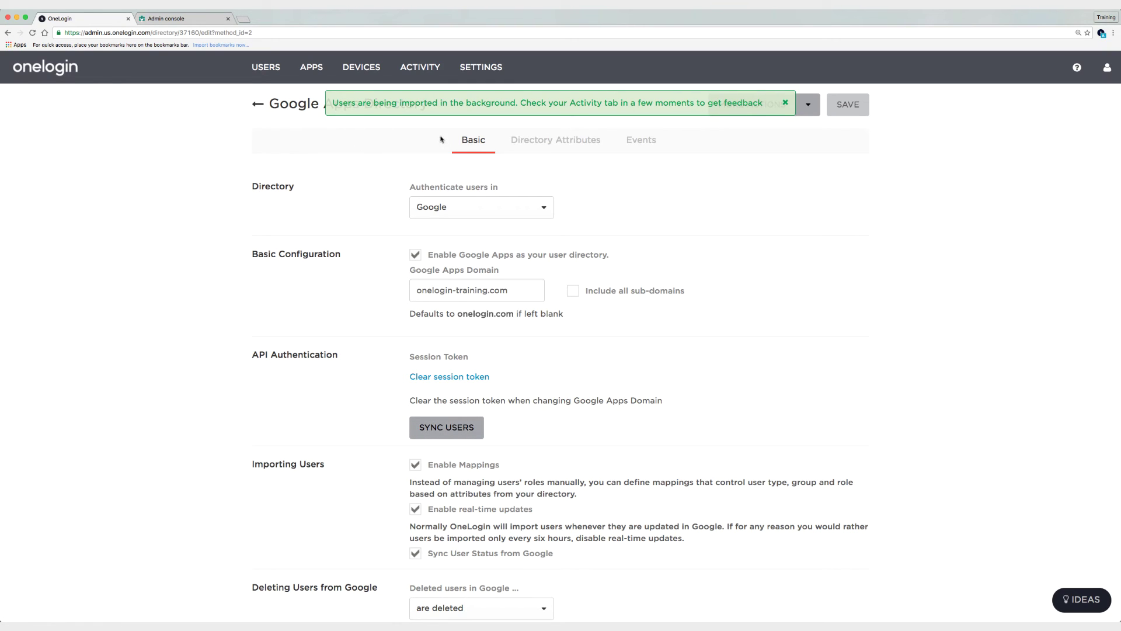
left_click(642, 142)
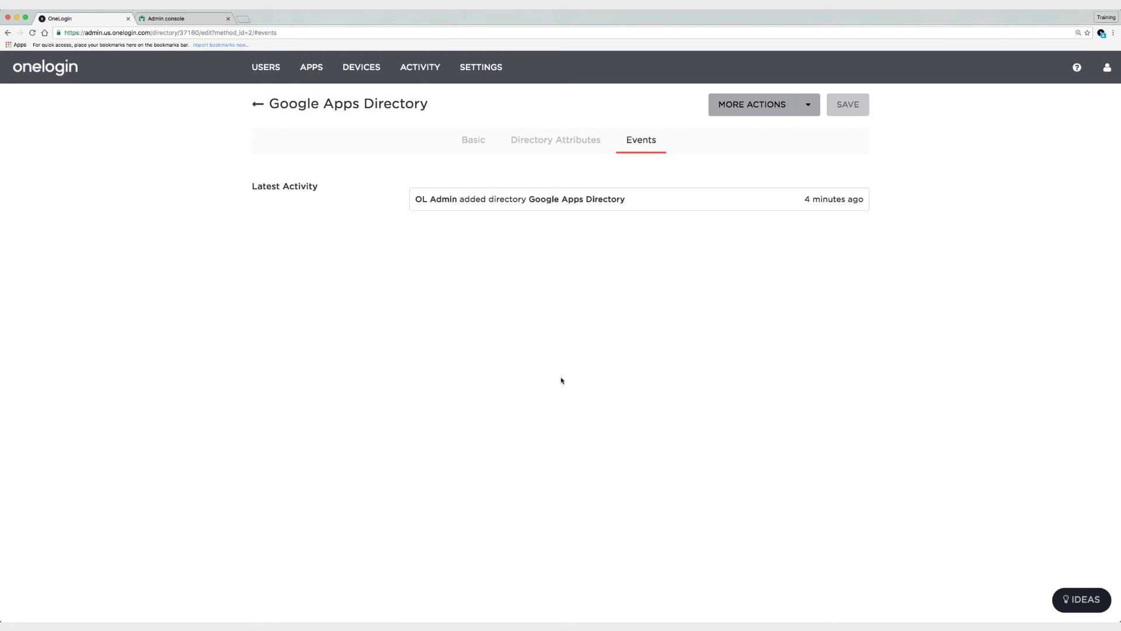
key("super+r")
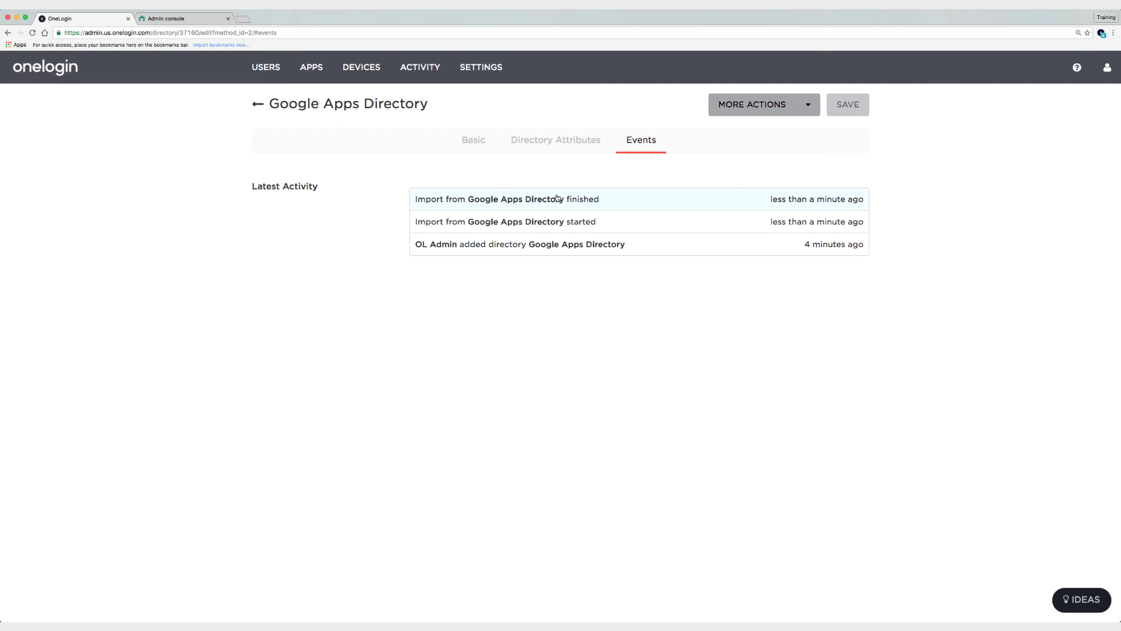
Open the details of the user who has no role from All Users
mouse_move(273, 79)
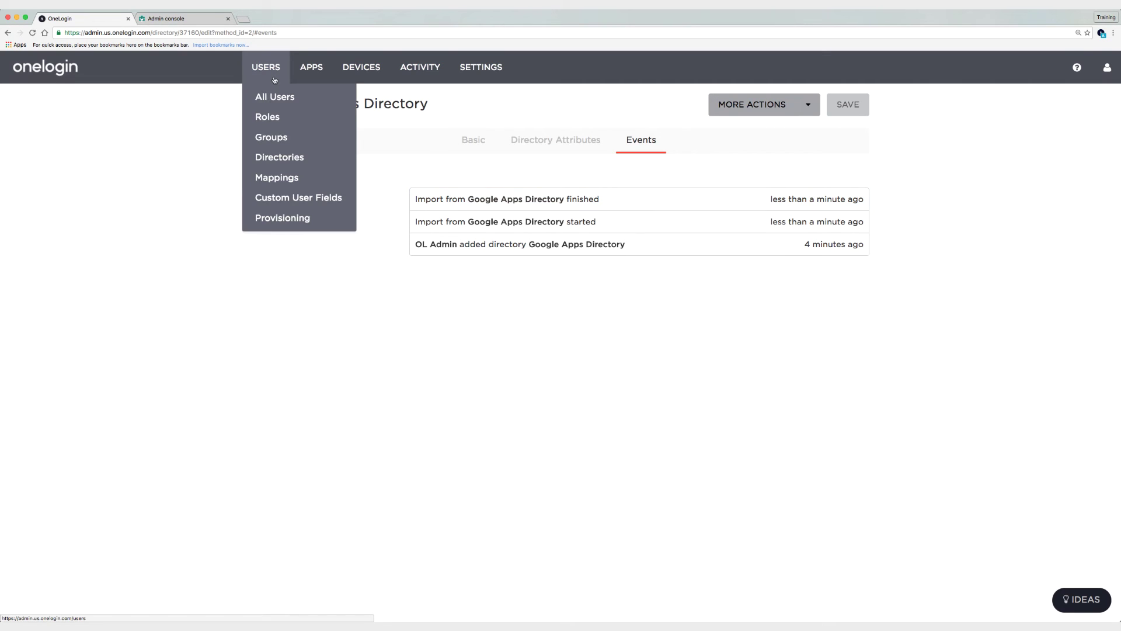
left_click(270, 97)
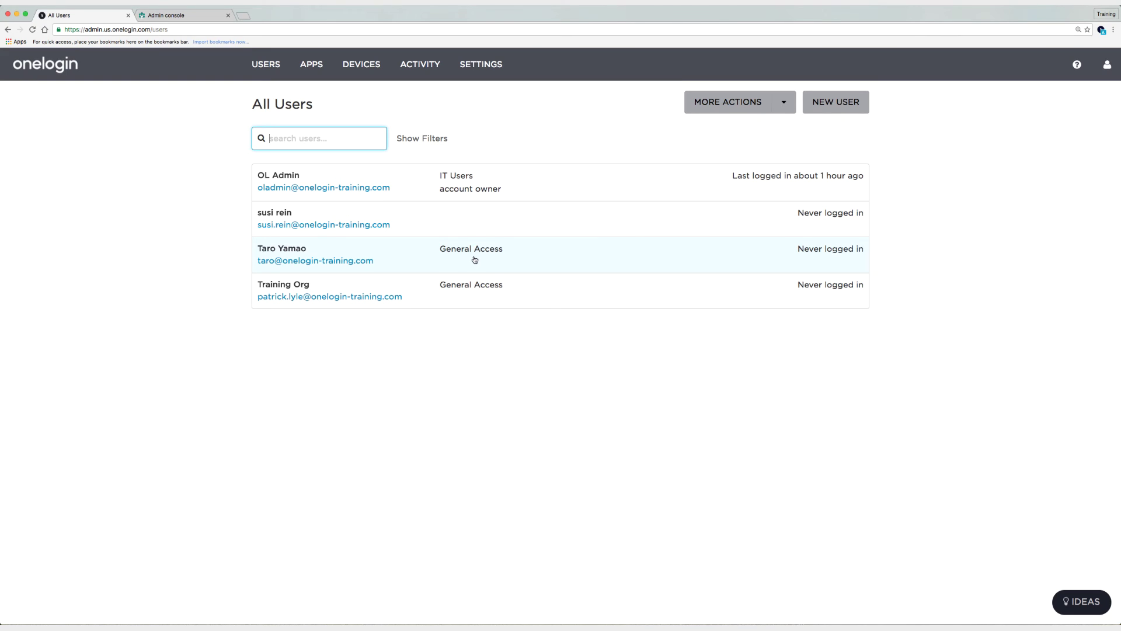
left_click(474, 219)
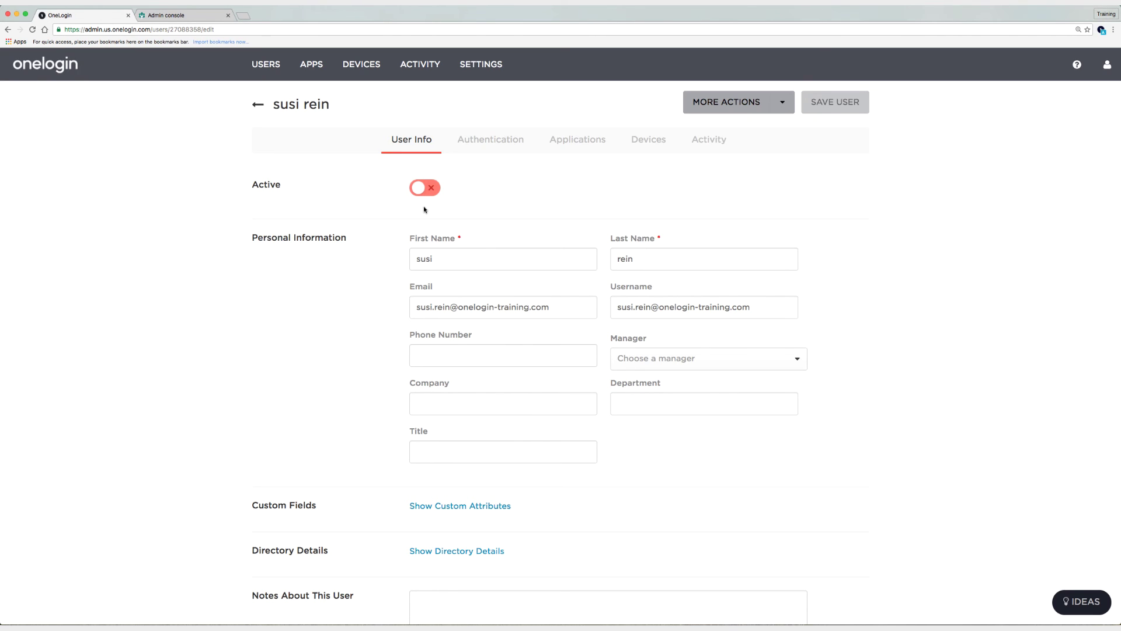
Confirm that user's Distribution Lists hold only Security Alert, then return to All Users
left_click(444, 507)
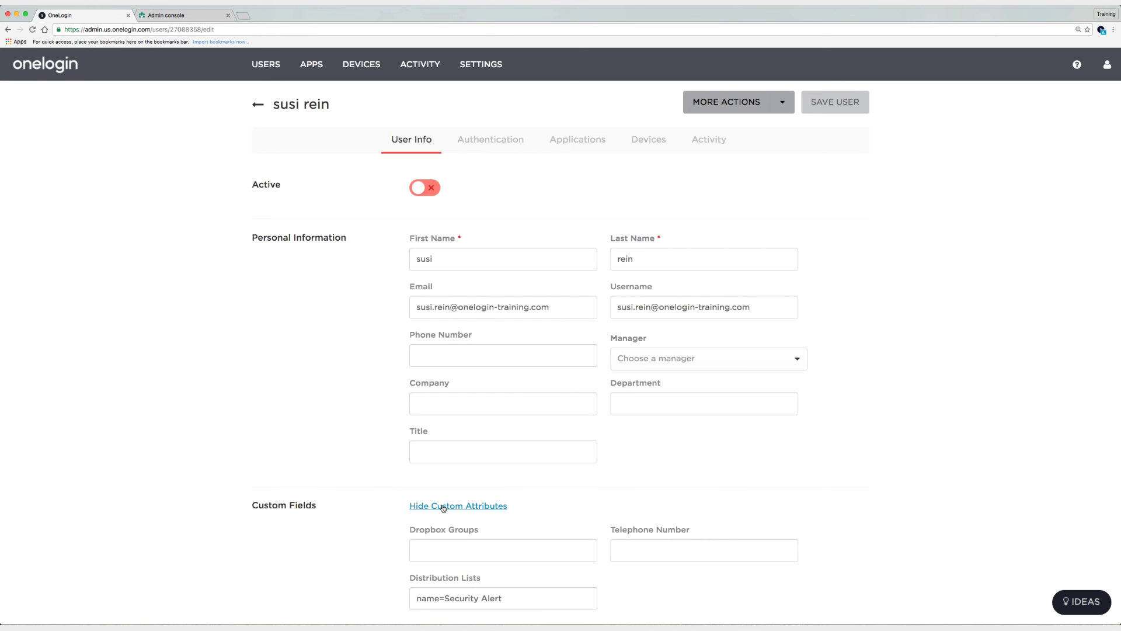
scroll(443, 508, "down", 3)
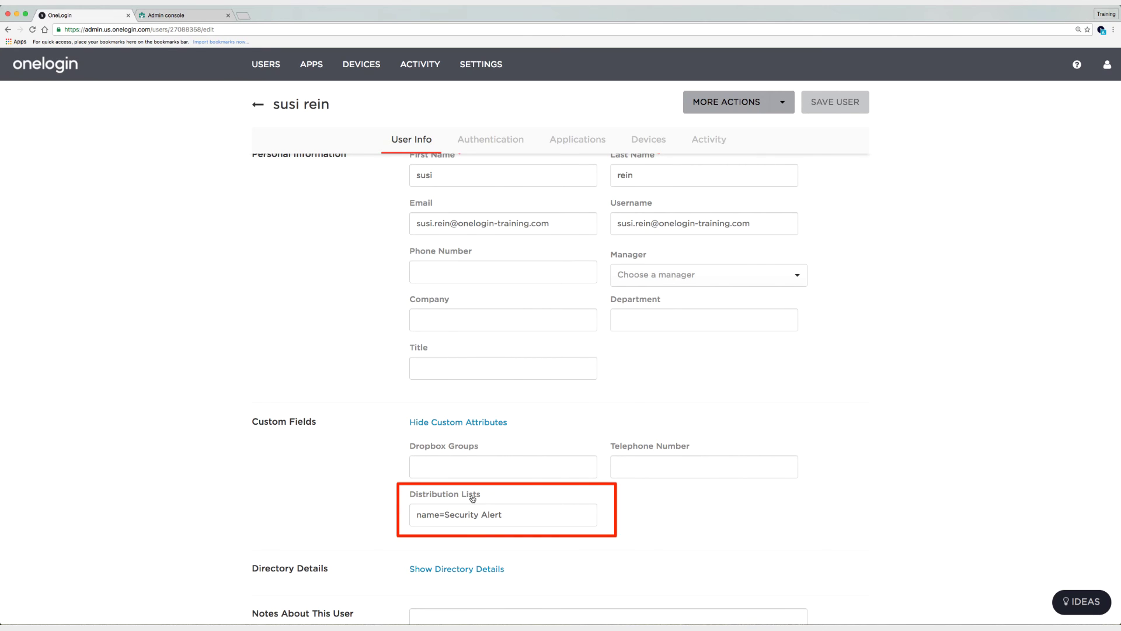
left_click(488, 516)
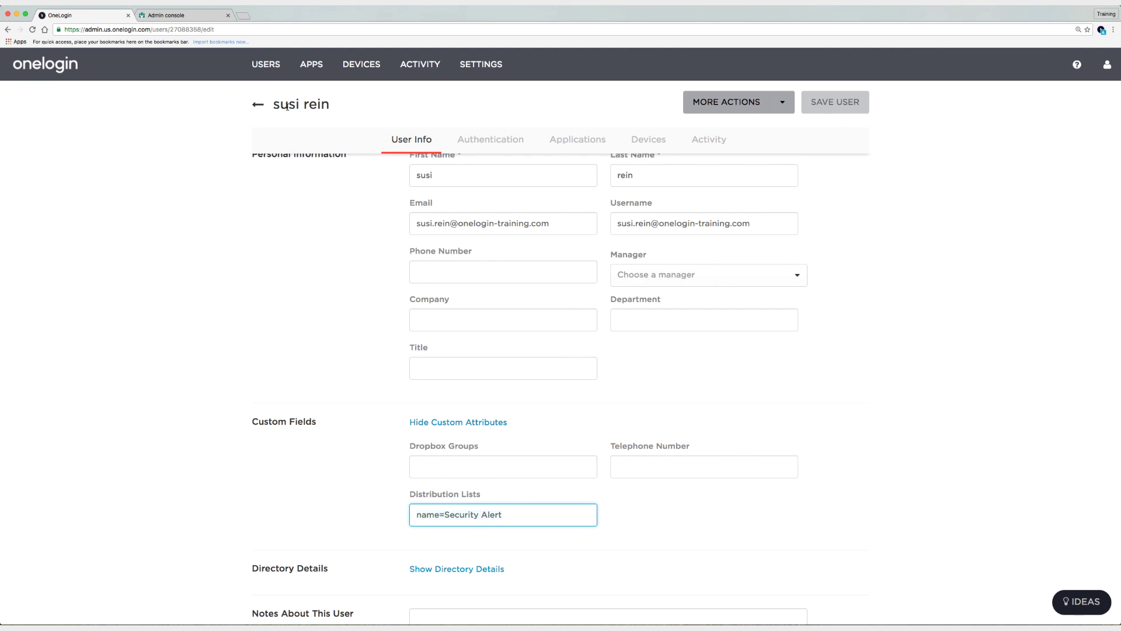
left_click(258, 109)
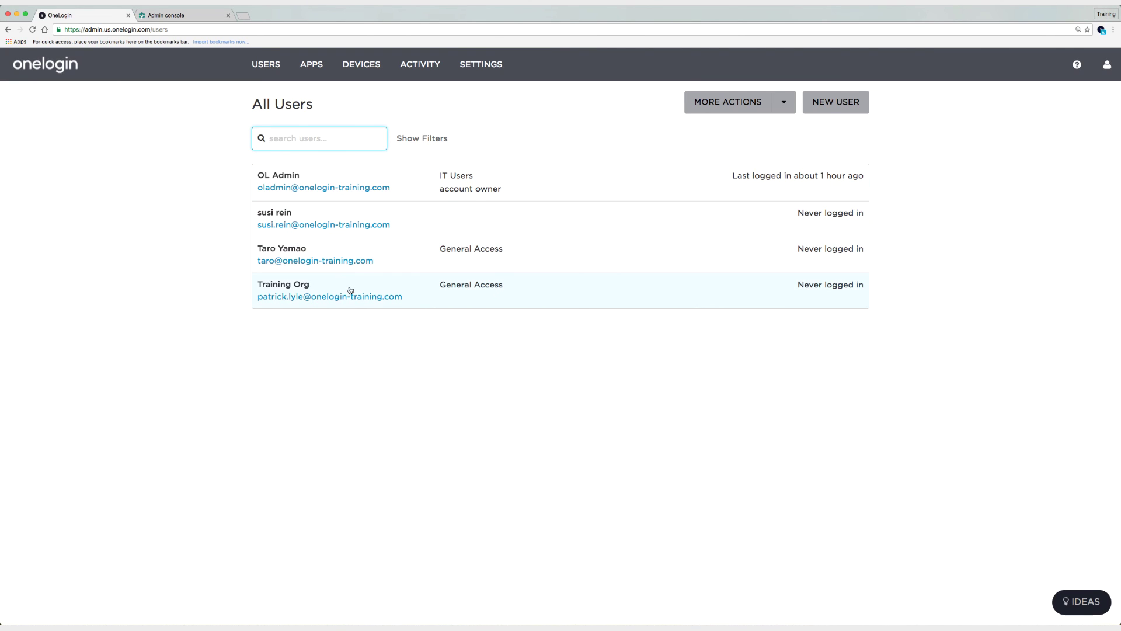
Open a General Access user and check their Distribution Lists include Company News and Security Alert
left_click(412, 254)
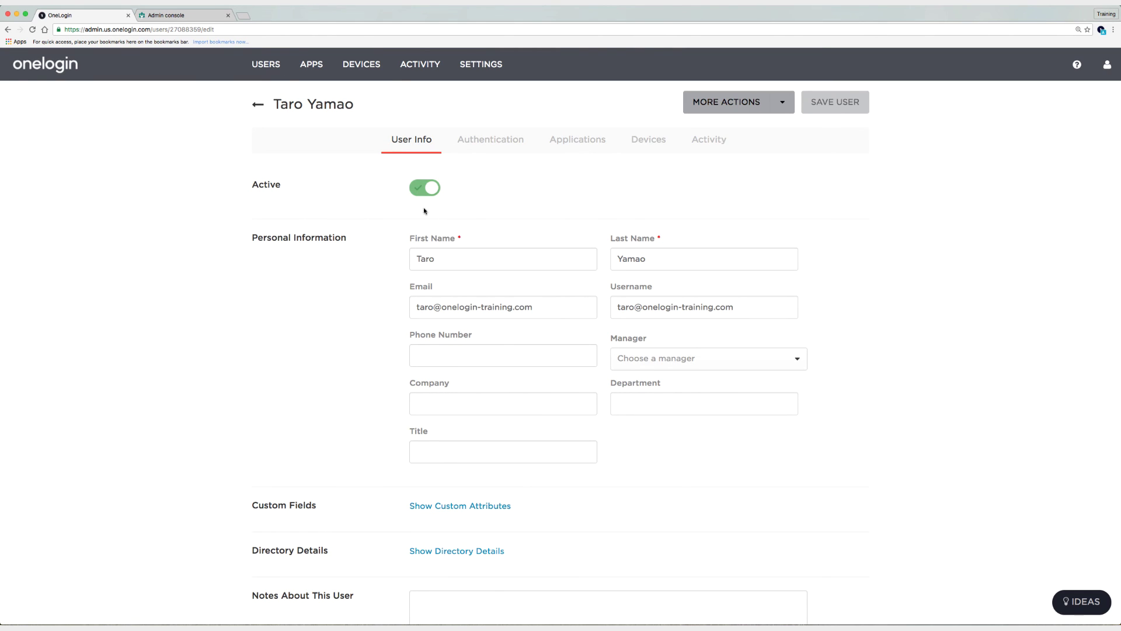
left_click(453, 505)
scroll(453, 505, "down", 2)
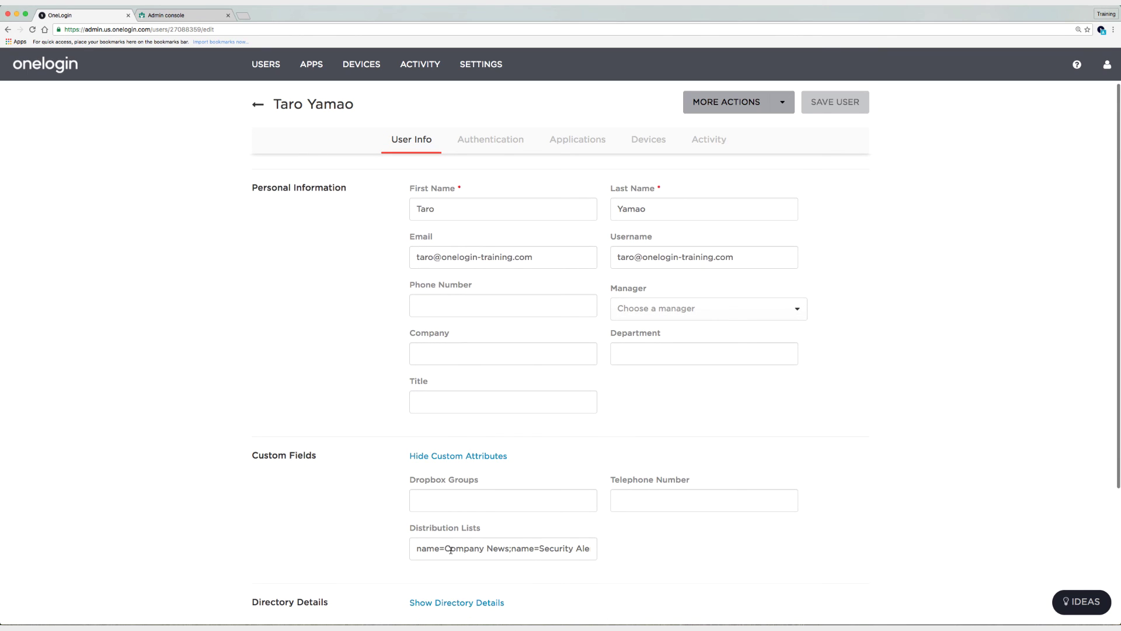
left_click(472, 549)
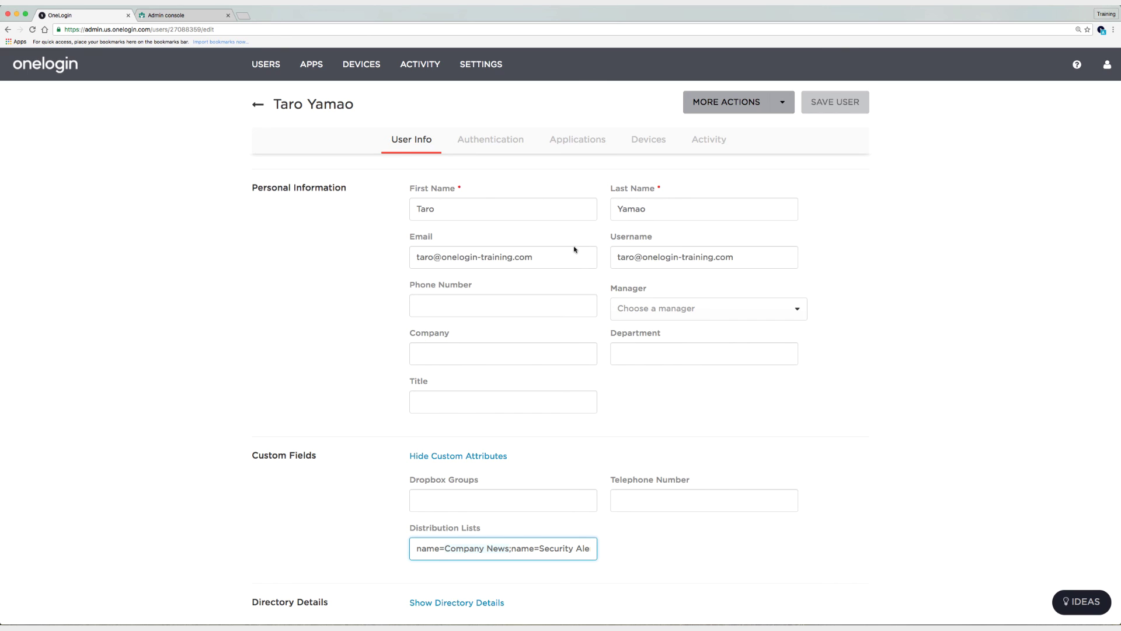
Show the user's applications: mapped General Access role grants Dropbox, Expensify, Office 365 and Slack
left_click(584, 144)
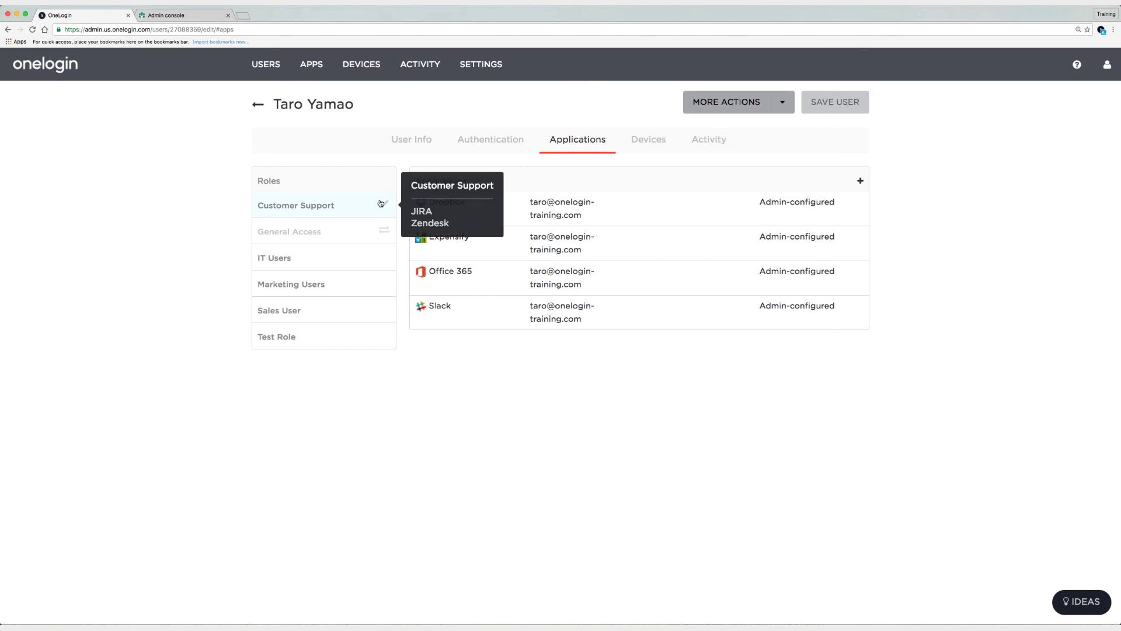
mouse_move(357, 232)
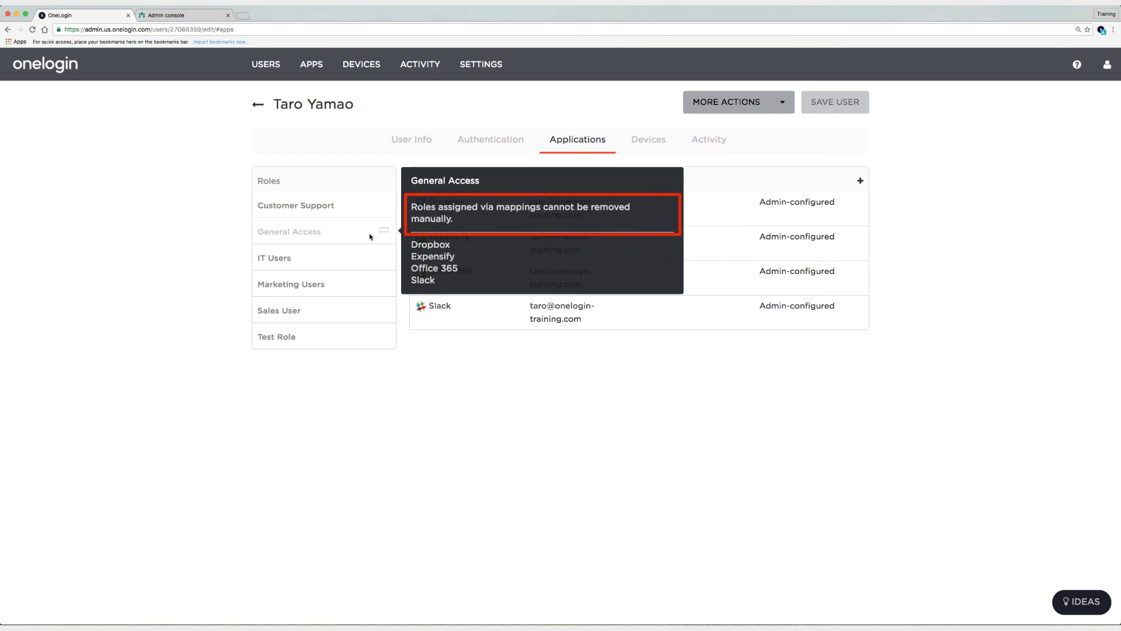